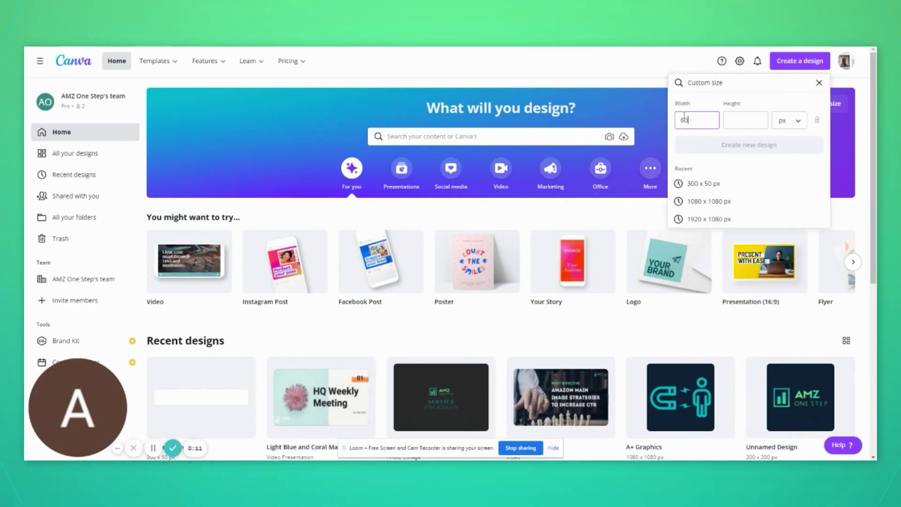
# Create a new custom design sized 600×180 px
pyautogui.write('0')
pyautogui.press('Tab')
pyautogui.write('180')
pyautogui.click(749, 145)
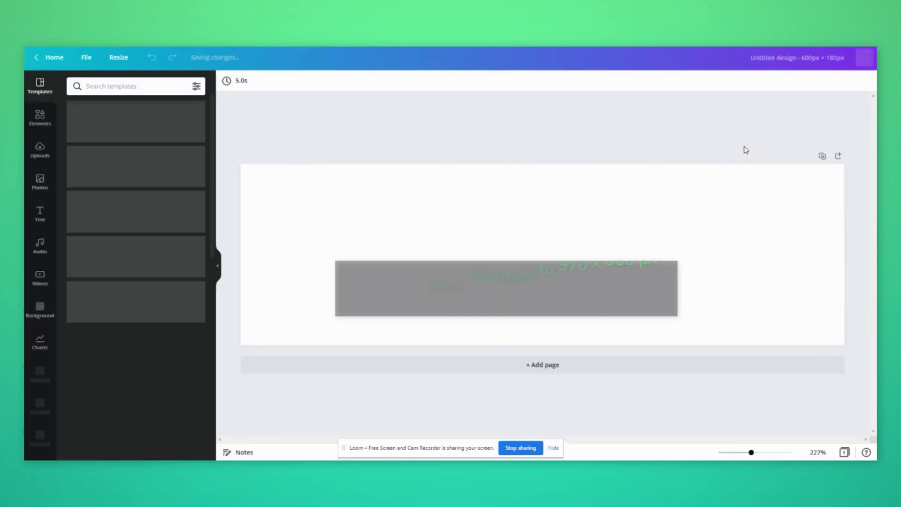
# Add the light grey abstract background image from Uploads and stretch it to fill the page
pyautogui.click(40, 149)
pyautogui.click(171, 202)
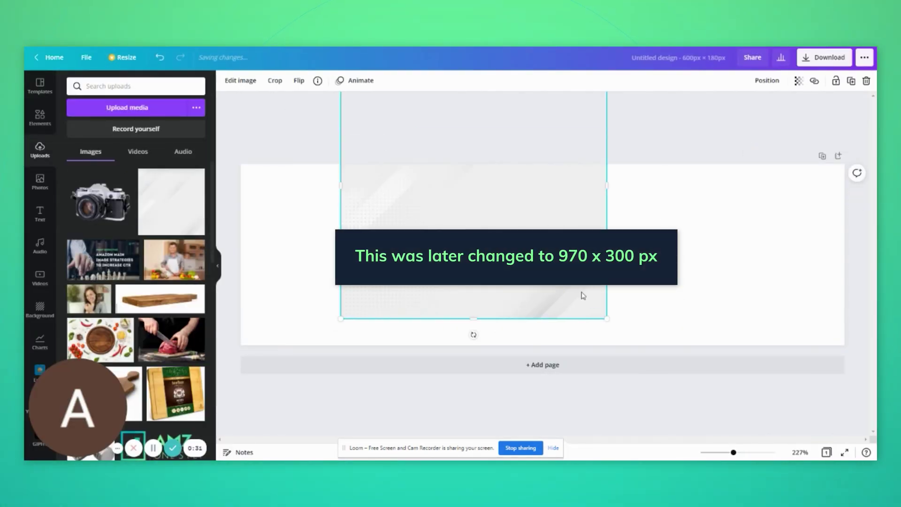
pyautogui.moveTo(583, 296); pyautogui.dragTo(781, 237)
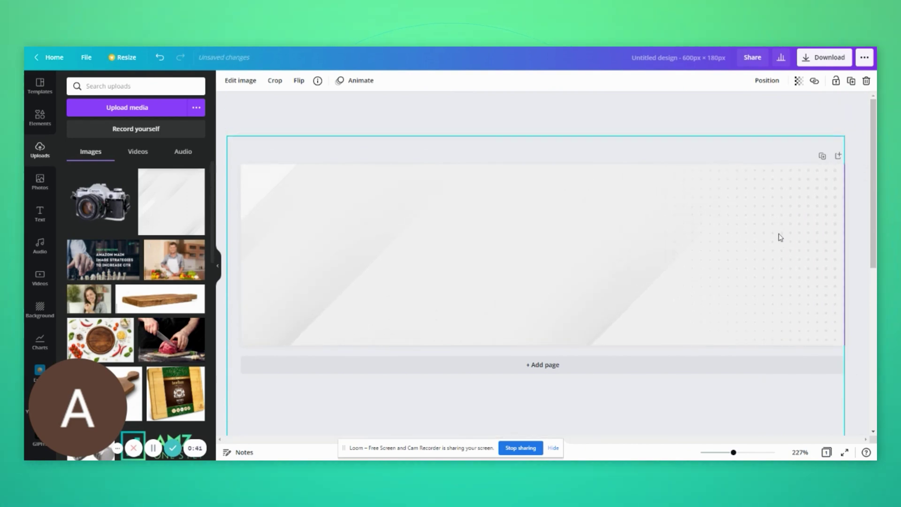
pyautogui.click(537, 147)
# Upload the Canon logo, add it, enlarge it and centre it on the page
pyautogui.click(127, 108)
pyautogui.click(410, 257)
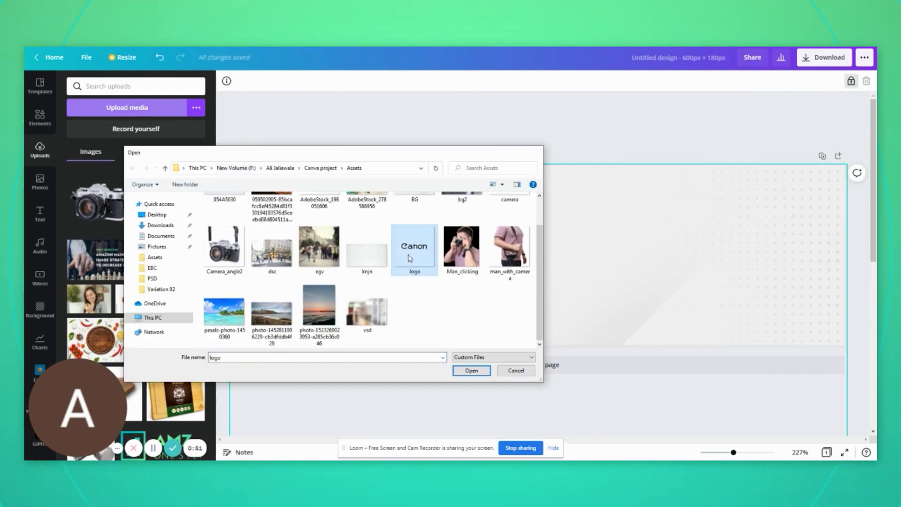
pyautogui.doubleClick(410, 257)
pyautogui.click(113, 207)
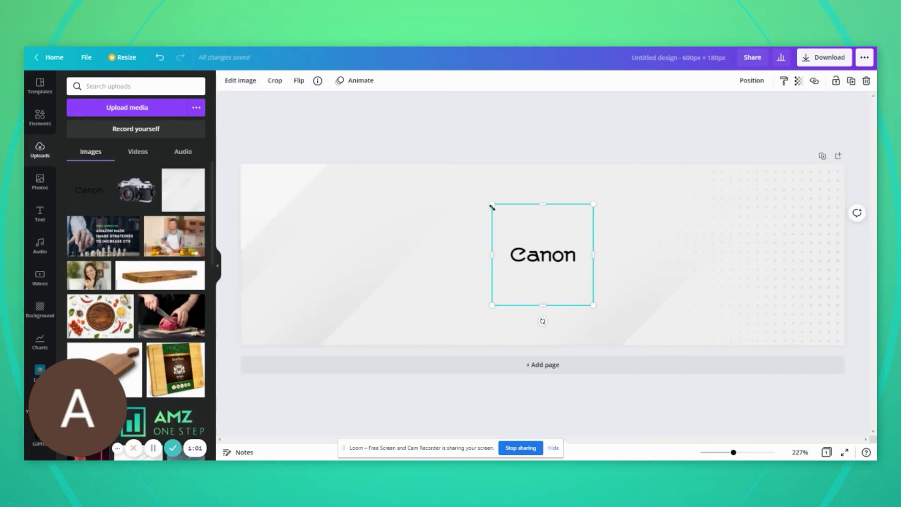
pyautogui.moveTo(493, 203); pyautogui.dragTo(446, 160)
pyautogui.moveTo(592, 303); pyautogui.dragTo(663, 376)
pyautogui.moveTo(446, 159); pyautogui.dragTo(409, 134)
pyautogui.moveTo(528, 239); pyautogui.dragTo(533, 236)
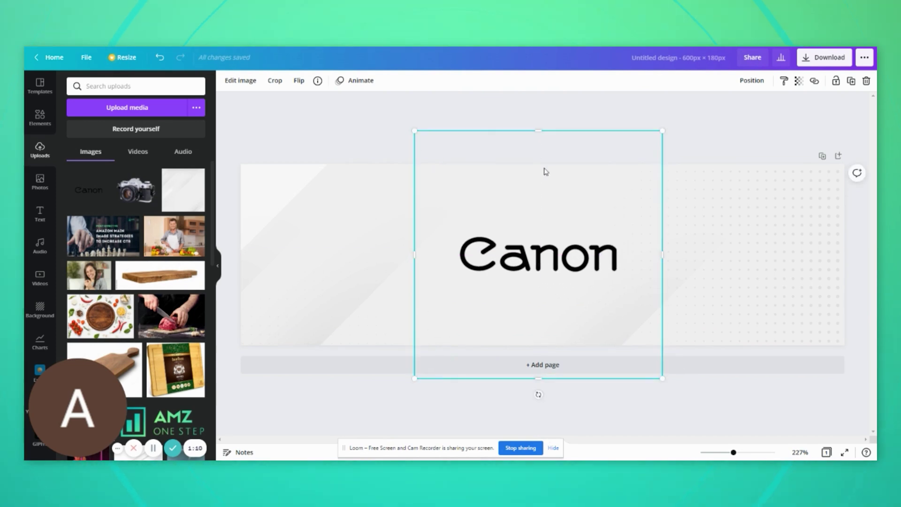
pyautogui.press('Escape')
# Add a subheading under the Canon logo reading 'Save Delightful Events', fixing the typo and enlarging it
pyautogui.click(40, 214)
pyautogui.click(105, 162)
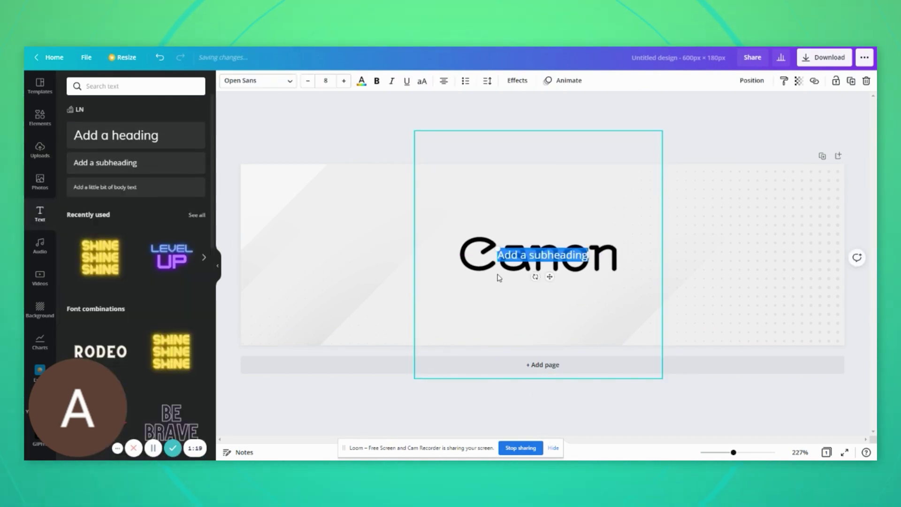
pyautogui.moveTo(511, 267); pyautogui.dragTo(490, 310)
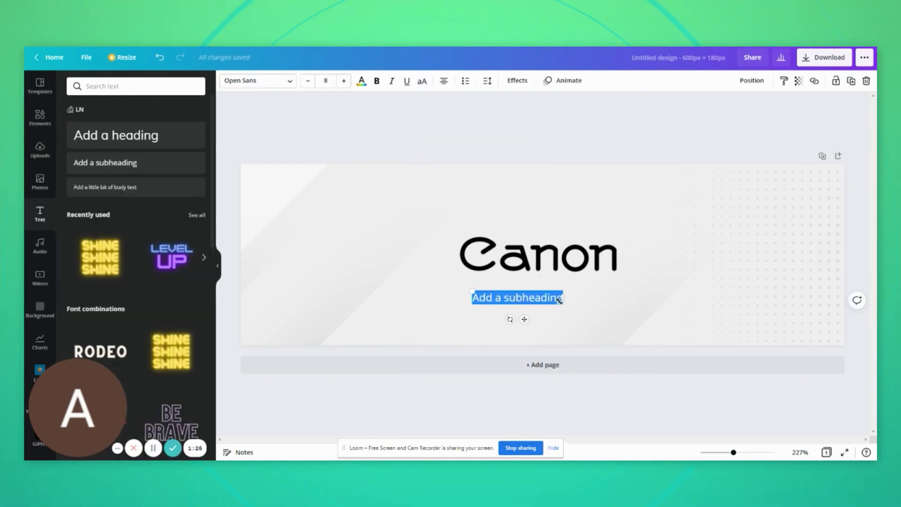
pyautogui.write('Save')
pyautogui.write('d')
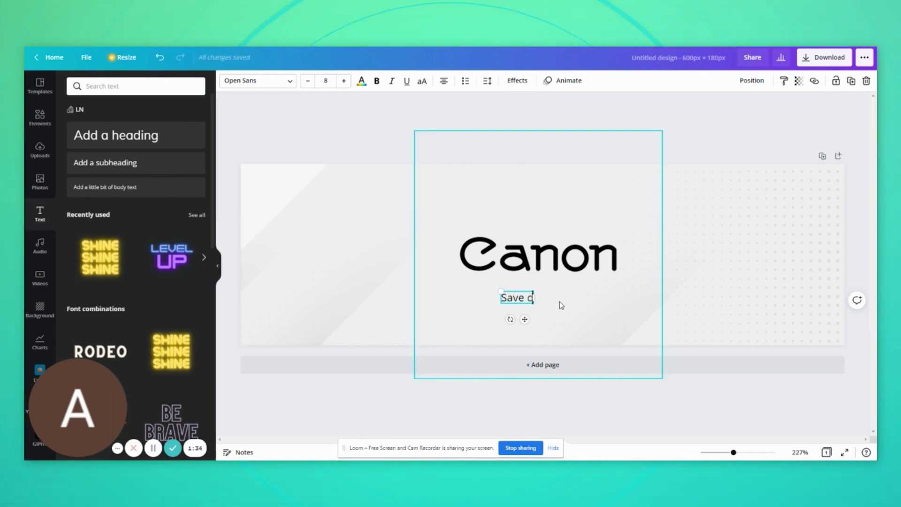
pyautogui.write('e')
pyautogui.write('lght')
pyautogui.write('ful ')
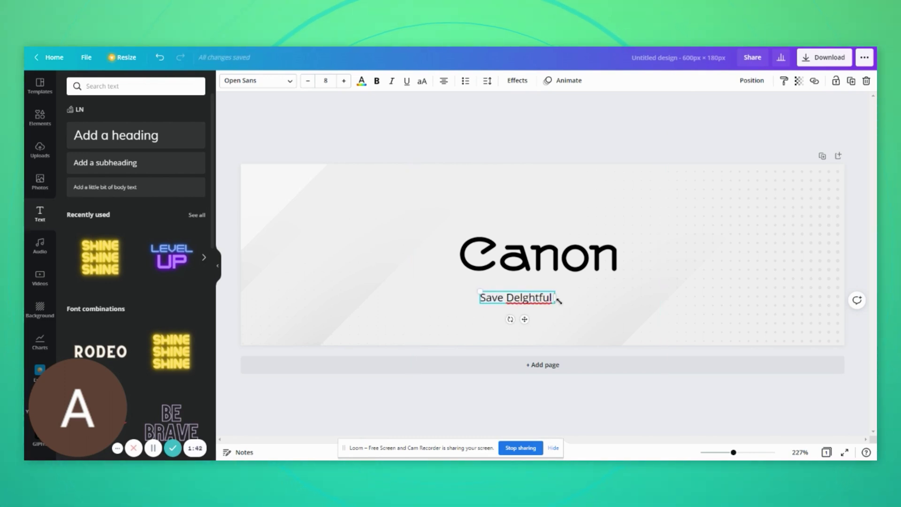
pyautogui.write('E')
pyautogui.write('vents')
pyautogui.click(496, 298)
pyautogui.write('i')
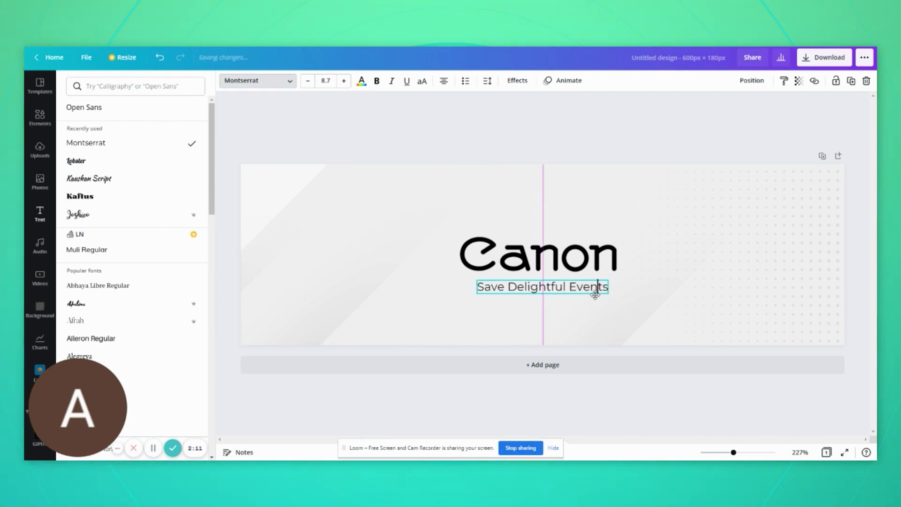
pyautogui.moveTo(605, 297); pyautogui.dragTo(608, 291)
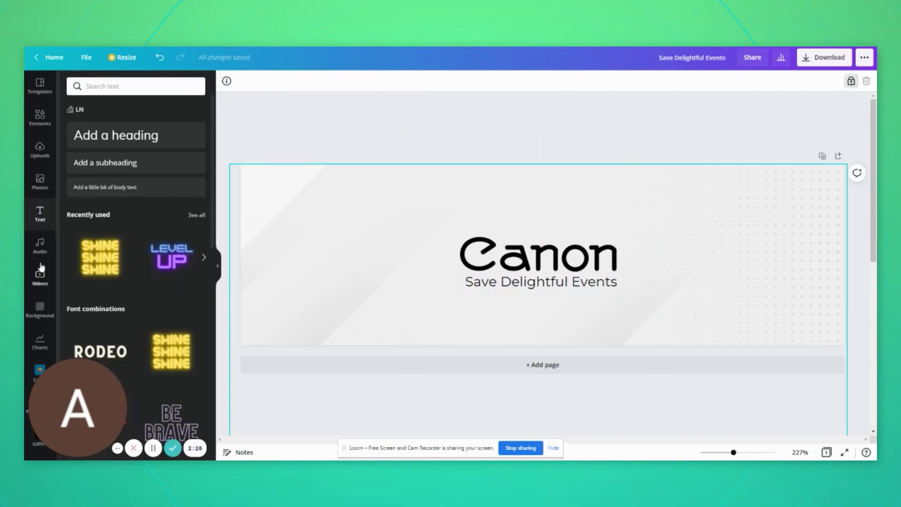
# Add light teal diagonal bars across the top-right and bottom-left corners
pyautogui.click(40, 117)
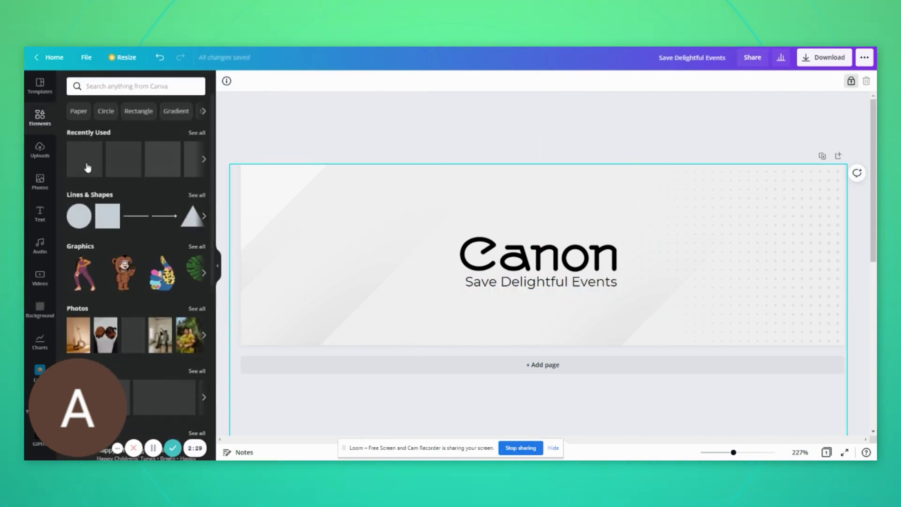
pyautogui.click(88, 168)
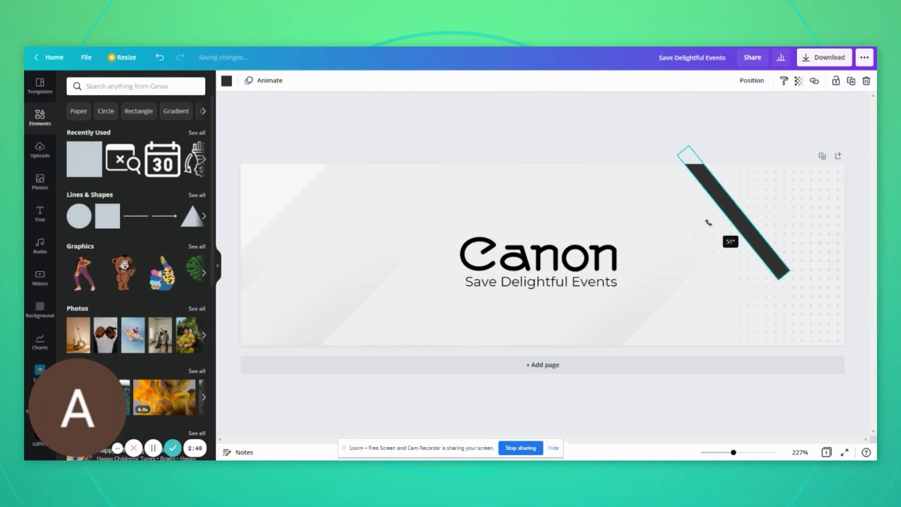
pyautogui.moveTo(706, 223); pyautogui.dragTo(821, 202)
pyautogui.click(195, 190)
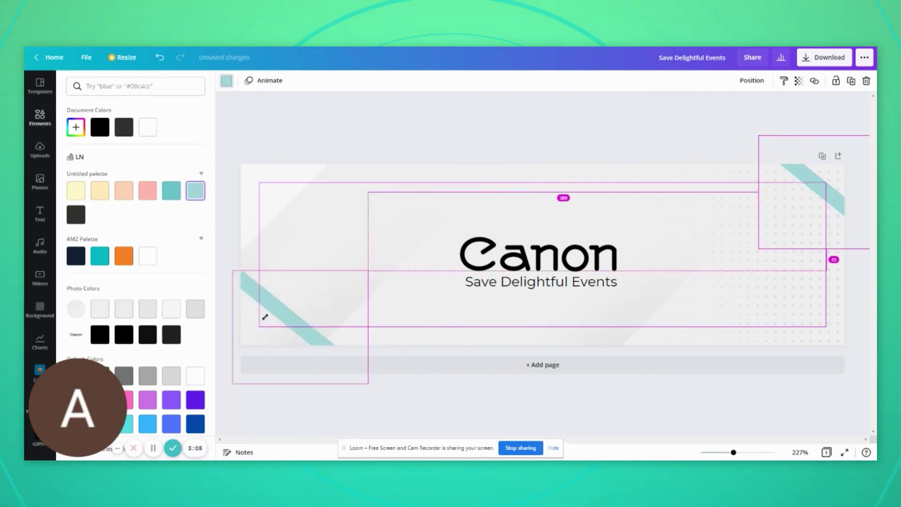
pyautogui.moveTo(262, 315); pyautogui.dragTo(259, 321)
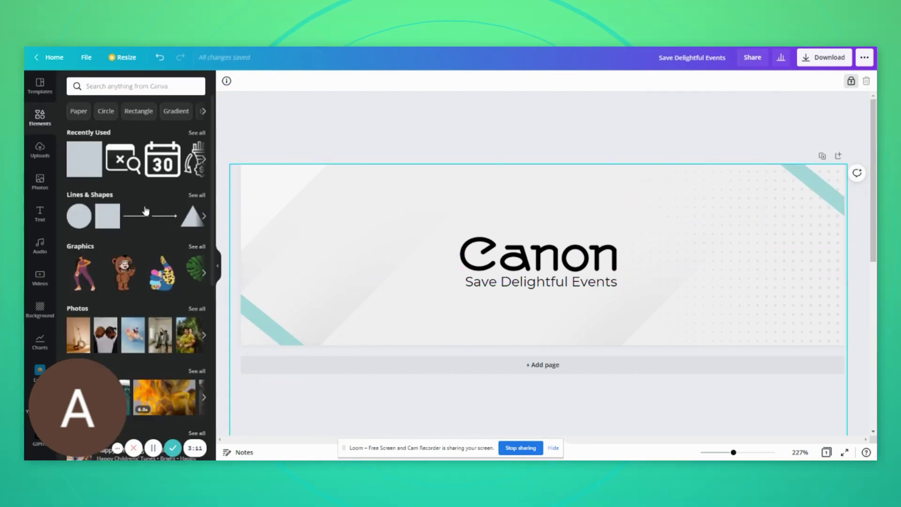
# Add thin teal diagonal lines beside the top-right and bottom-left bars
pyautogui.click(149, 211)
pyautogui.moveTo(514, 252); pyautogui.dragTo(438, 219)
pyautogui.click(227, 80)
pyautogui.click(124, 130)
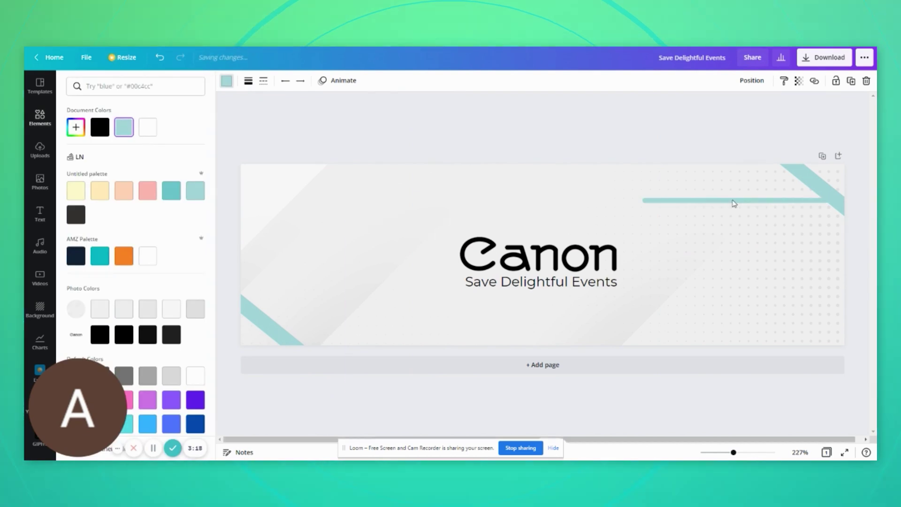
pyautogui.moveTo(734, 202); pyautogui.dragTo(790, 205)
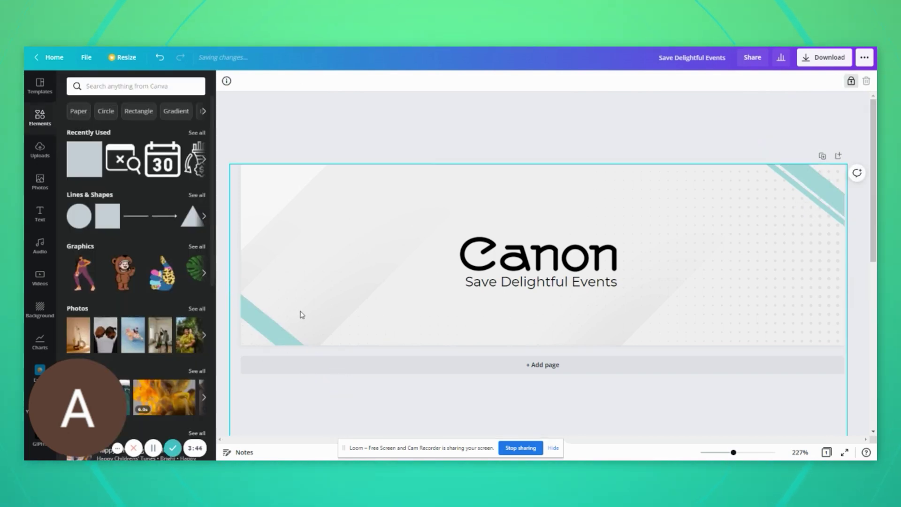
pyautogui.click(805, 198)
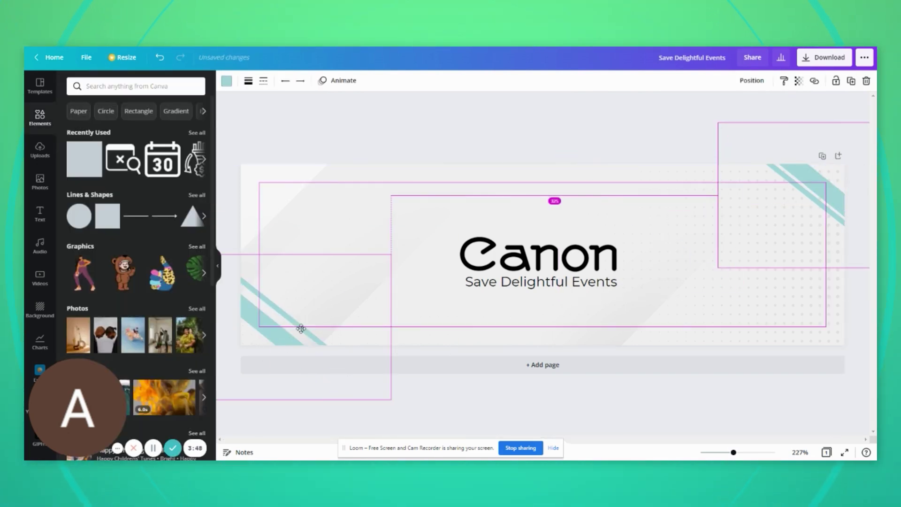
pyautogui.moveTo(298, 326); pyautogui.dragTo(290, 345)
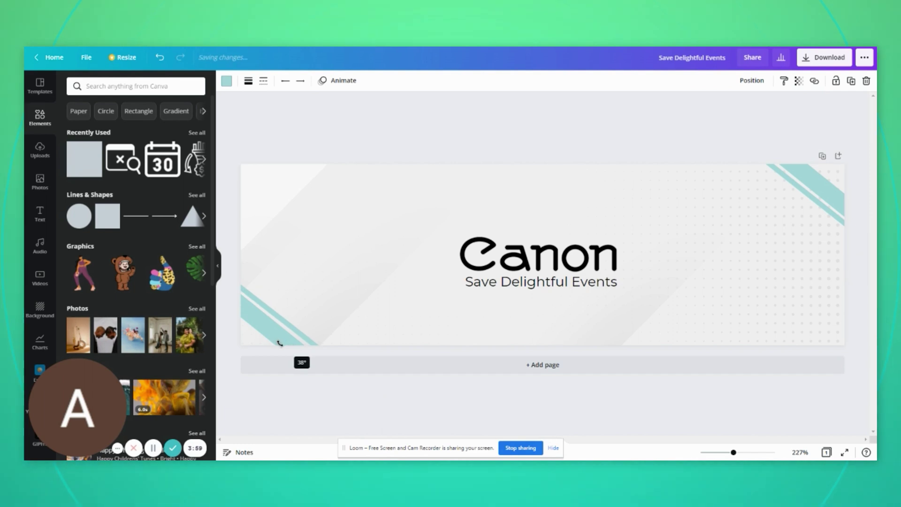
pyautogui.moveTo(280, 342); pyautogui.dragTo(280, 342)
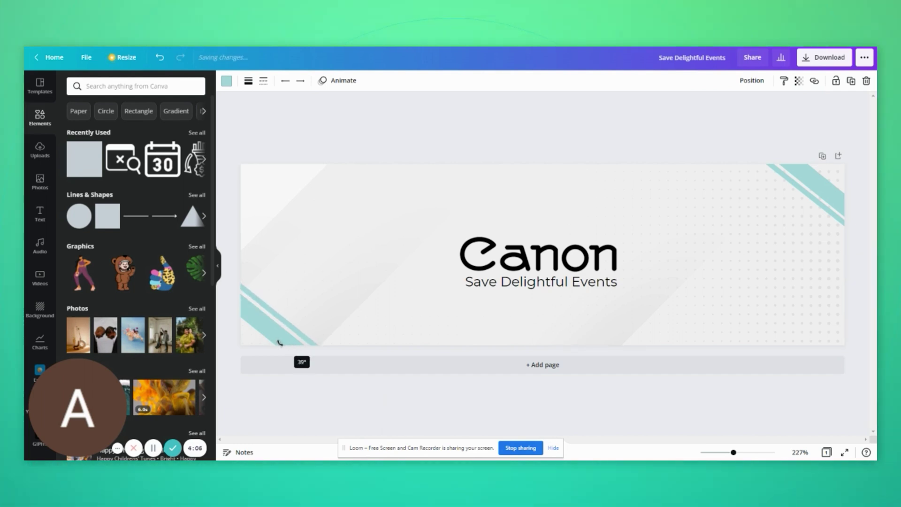
pyautogui.click(346, 291)
pyautogui.moveTo(279, 343); pyautogui.dragTo(296, 418)
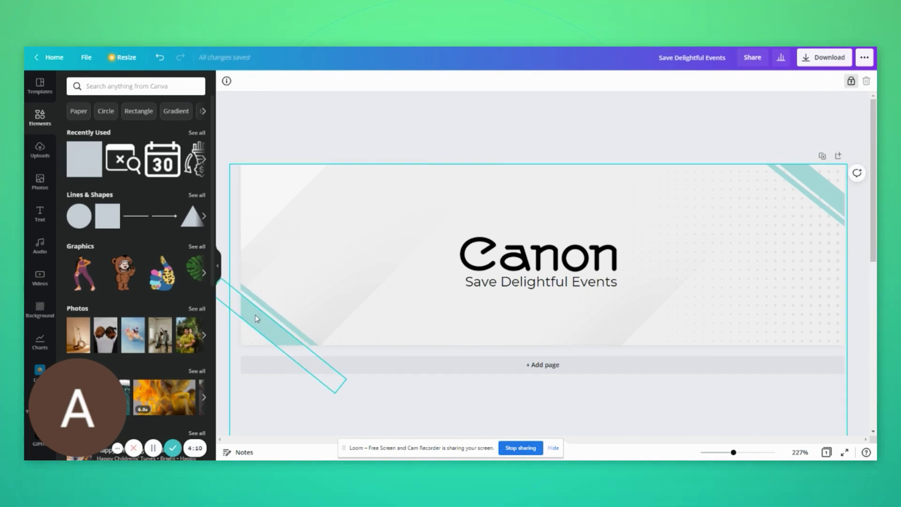
pyautogui.click(256, 319)
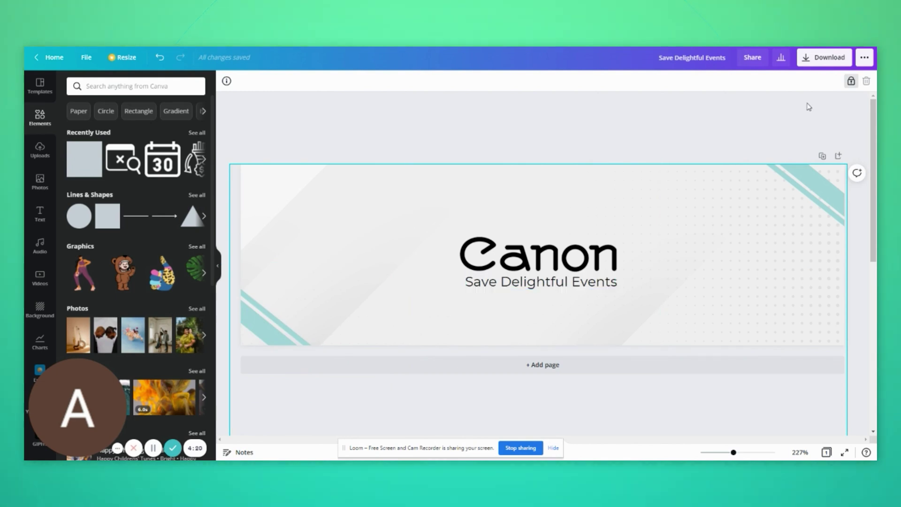
# Download the banner as a JPG file
pyautogui.click(824, 58)
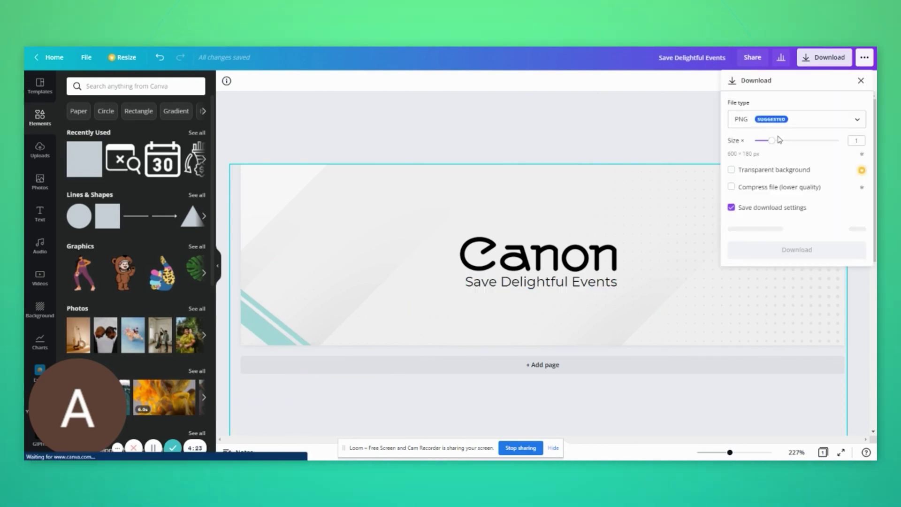
pyautogui.click(770, 121)
pyautogui.click(741, 145)
pyautogui.click(783, 229)
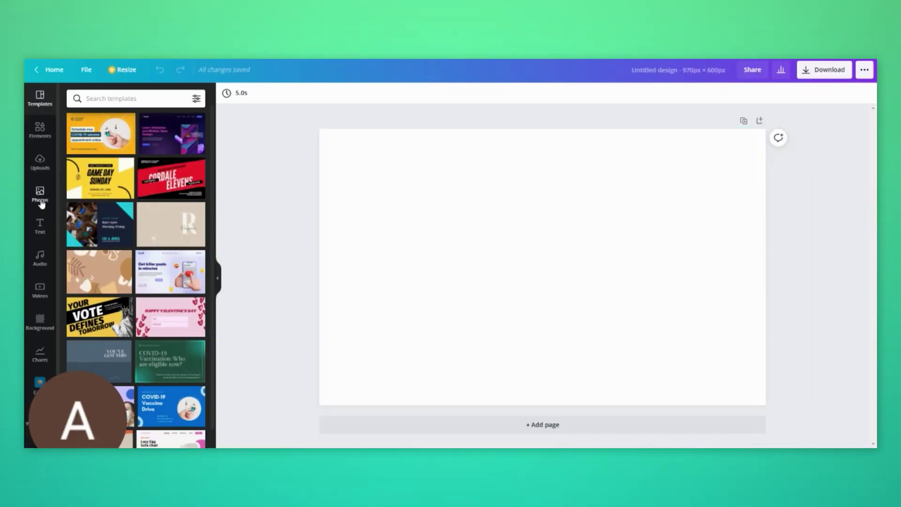
# Add the grey abstract background image and stretch it to fill the page
pyautogui.click(39, 160)
pyautogui.scroll(-2, 136, 282)
pyautogui.click(183, 257)
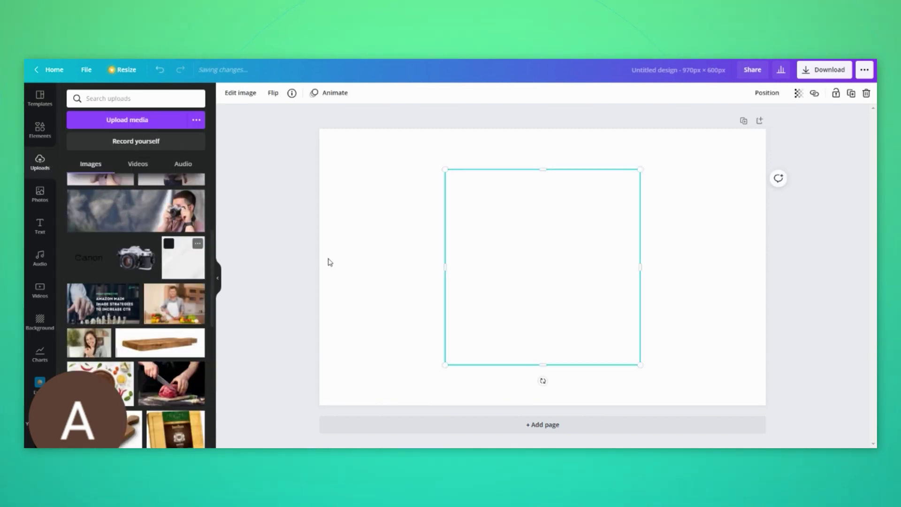
pyautogui.moveTo(633, 263); pyautogui.dragTo(668, 250)
pyautogui.moveTo(737, 105); pyautogui.dragTo(771, 126)
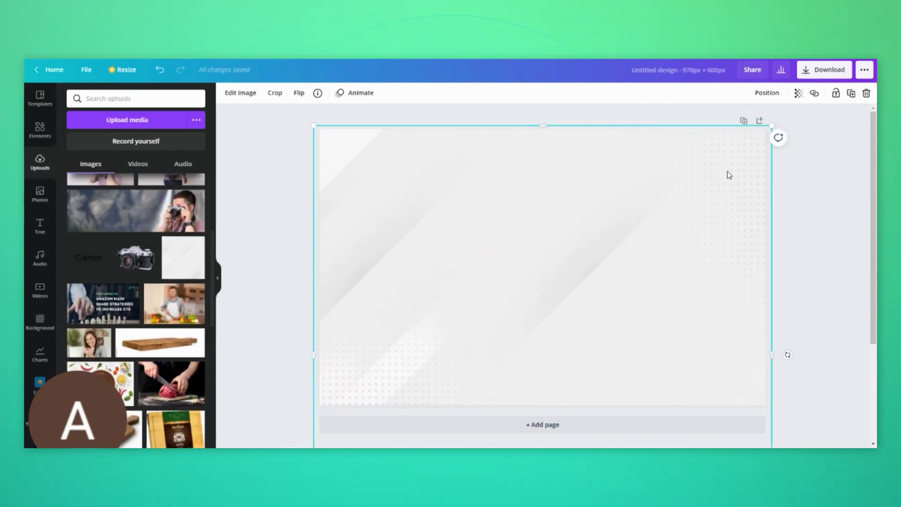
pyautogui.press('Escape')
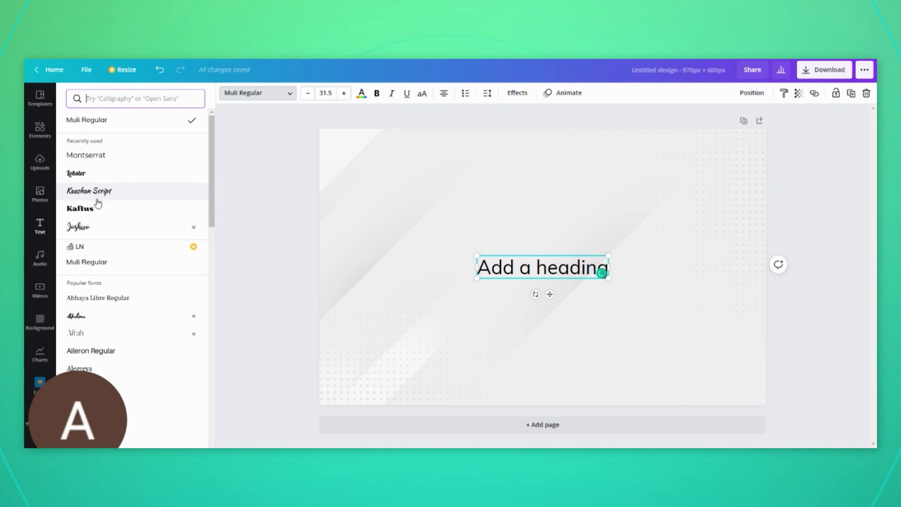
# Place the Capture title at top left with Precious Moments beneath it
pyautogui.click(94, 174)
pyautogui.write('X')
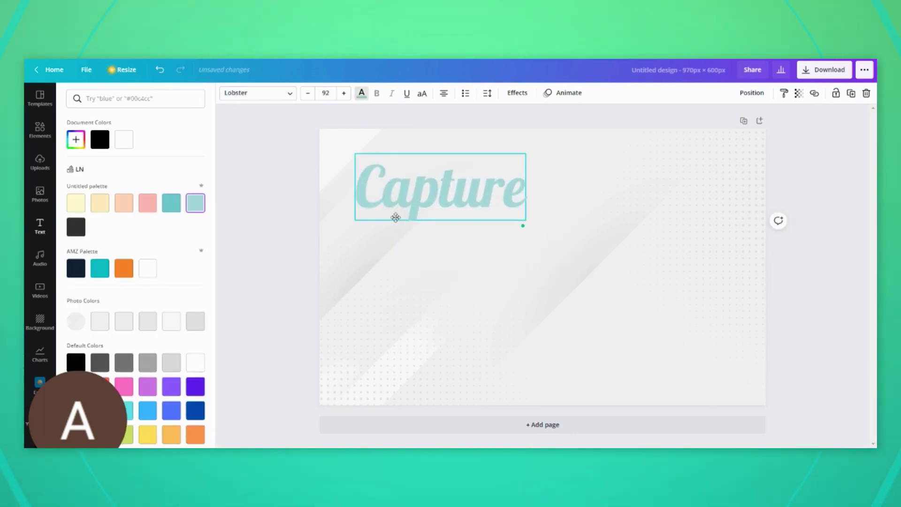
pyautogui.moveTo(394, 215); pyautogui.dragTo(379, 213)
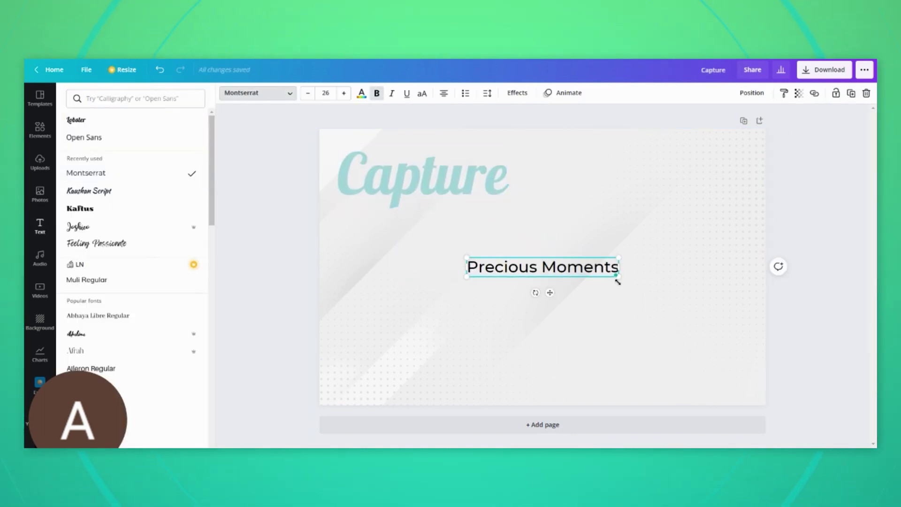
pyautogui.moveTo(618, 280); pyautogui.dragTo(503, 207)
# Add the camera photo on the right, enlarge it and remove its background
pyautogui.click(523, 257)
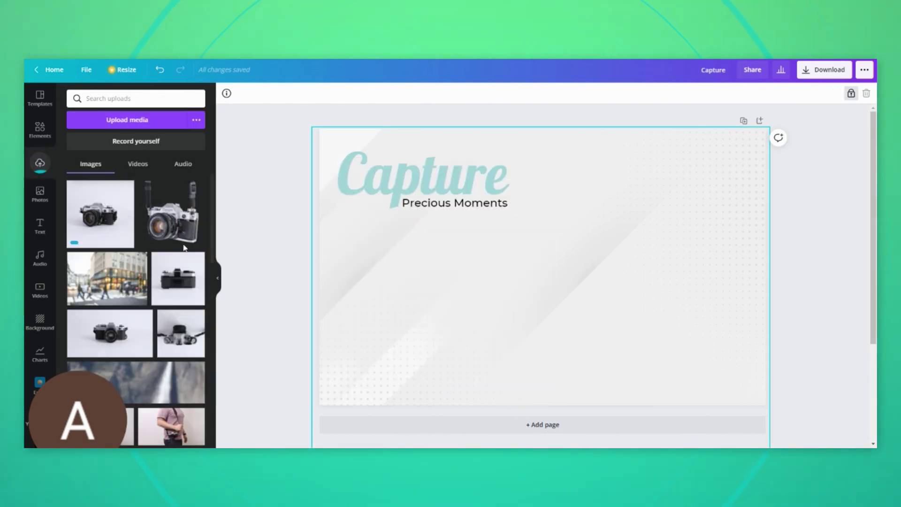
pyautogui.click(100, 214)
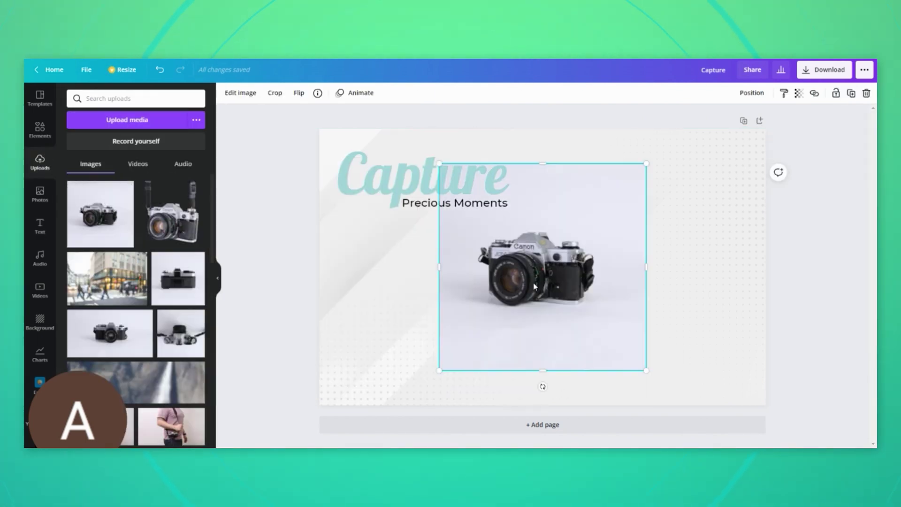
pyautogui.moveTo(542, 271); pyautogui.dragTo(629, 269)
pyautogui.moveTo(529, 374); pyautogui.dragTo(484, 414)
pyautogui.moveTo(483, 166); pyautogui.dragTo(436, 108)
pyautogui.moveTo(705, 291); pyautogui.dragTo(598, 303)
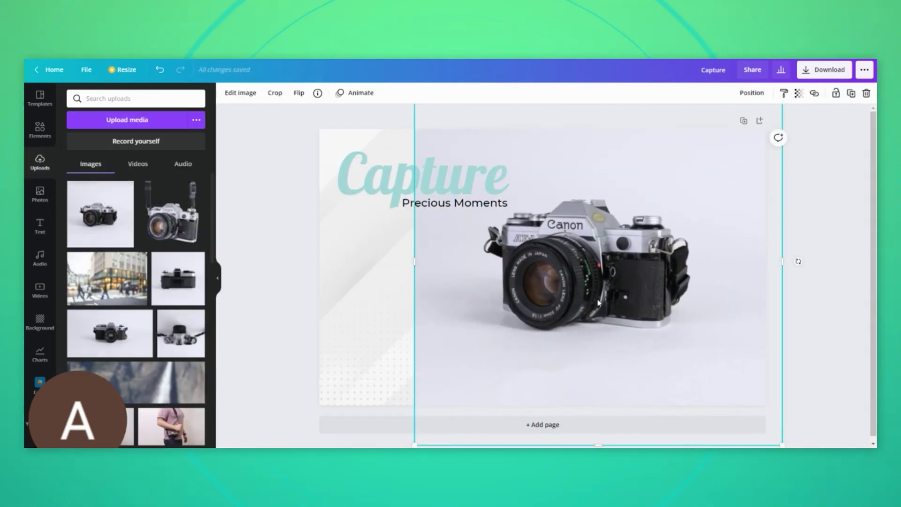
pyautogui.click(233, 92)
pyautogui.click(90, 169)
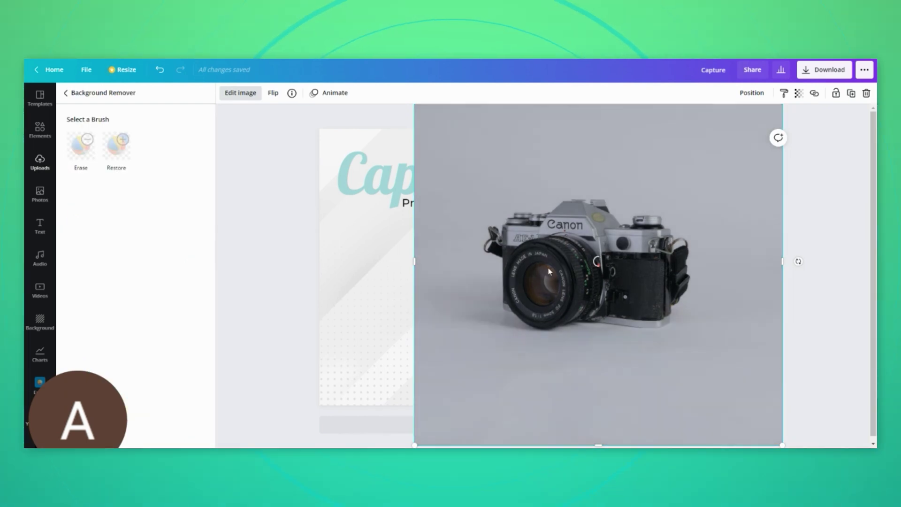
pyautogui.moveTo(613, 288); pyautogui.dragTo(662, 292)
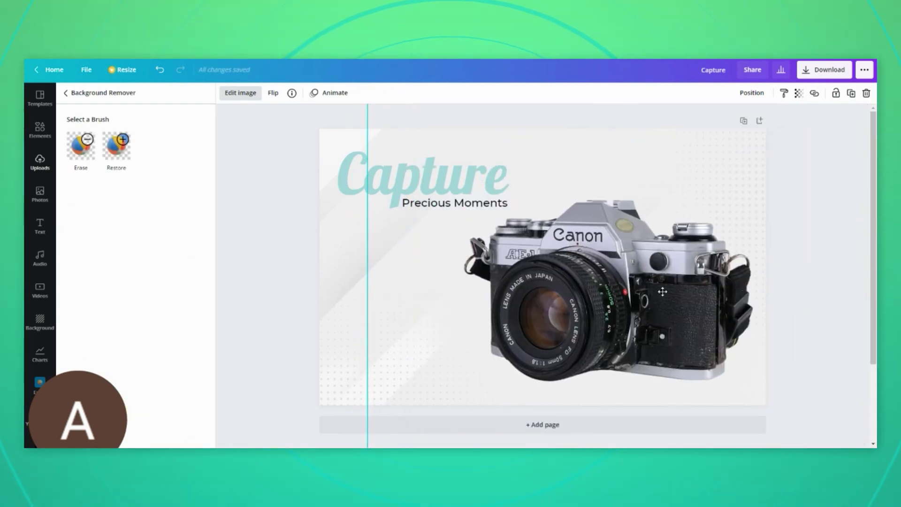
# Add a left-aligned four-line camera feature list at lower left beside the camera photo
pyautogui.press('t')
pyautogui.moveTo(501, 268); pyautogui.dragTo(352, 284)
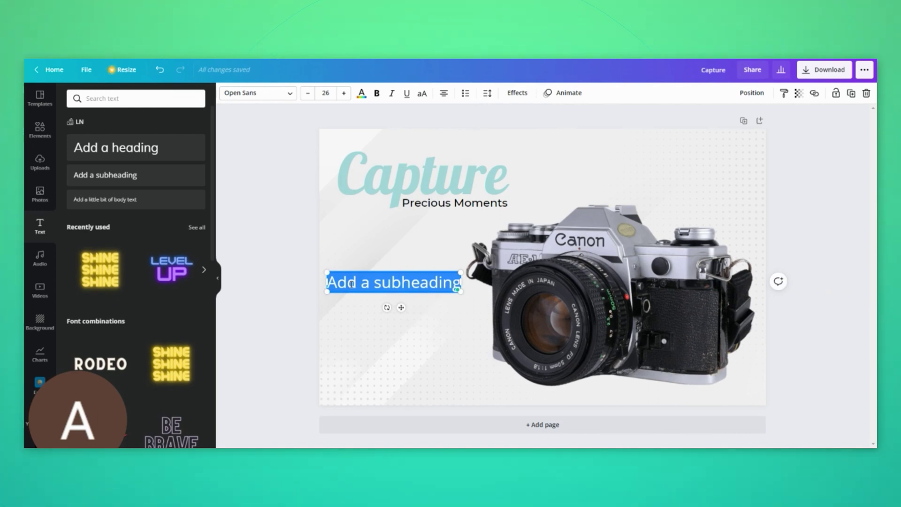
pyautogui.press('BackSpace')
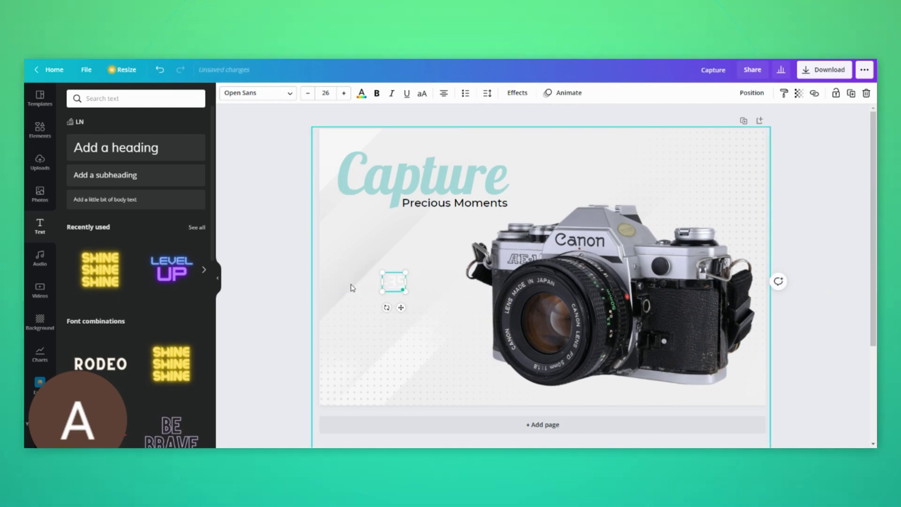
pyautogui.write('35')
pyautogui.hotkey('ctrl', 'a')
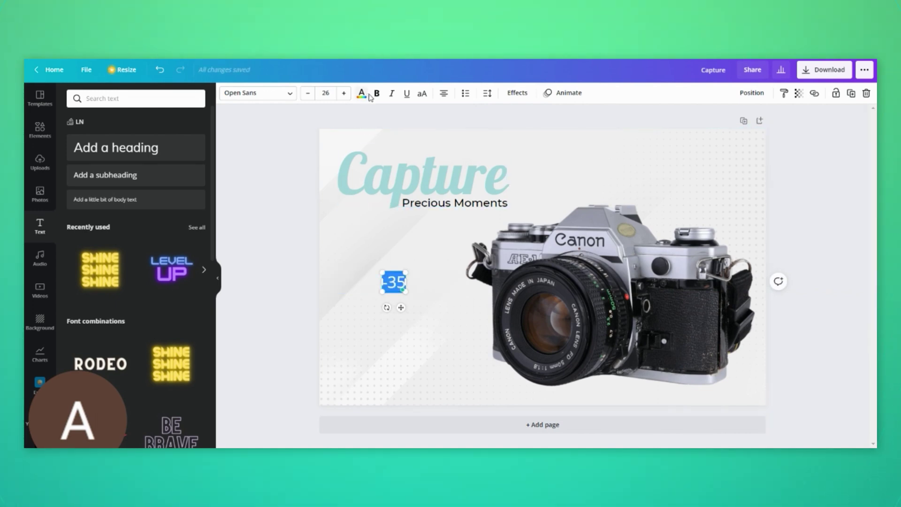
pyautogui.click(358, 93)
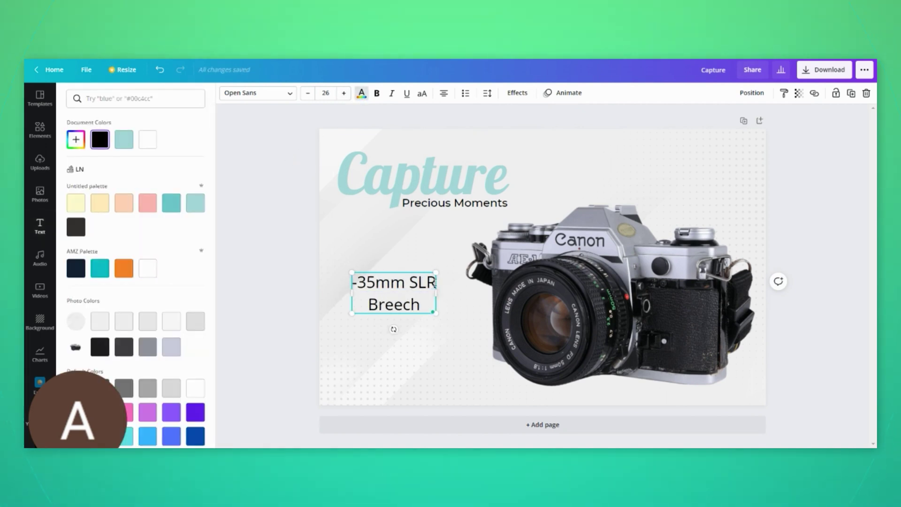
pyautogui.hotkey('ctrl', 'a')
pyautogui.hotkey('ctrl', 'shift', 'l')
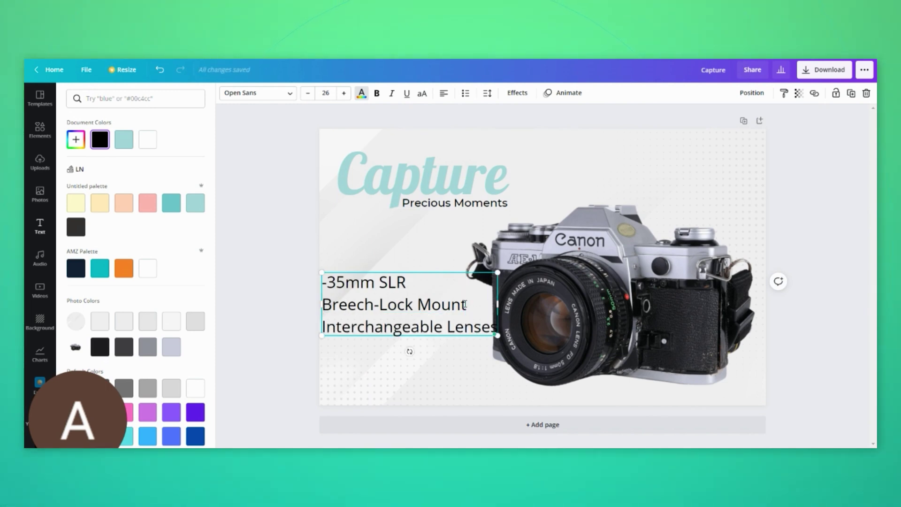
pyautogui.write('-light Meter & View')
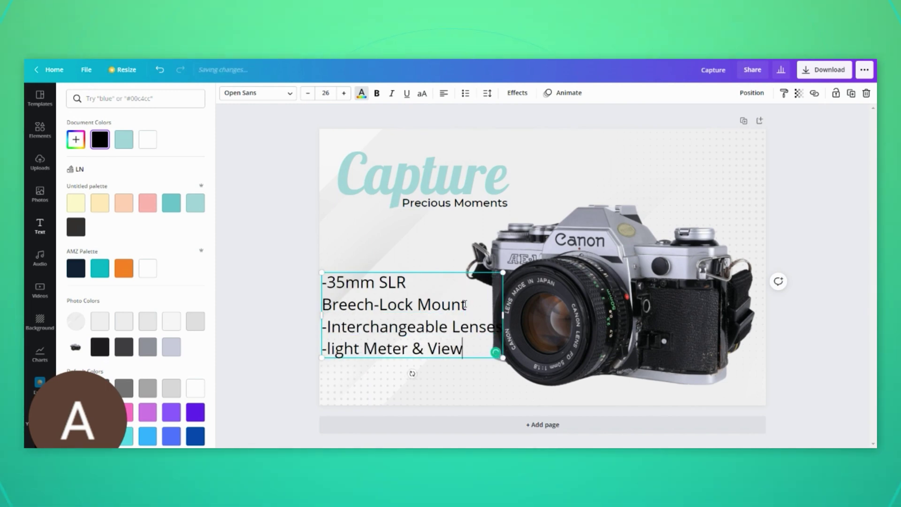
pyautogui.write('finder')
pyautogui.moveTo(412, 372); pyautogui.dragTo(421, 413)
pyautogui.moveTo(570, 319); pyautogui.dragTo(573, 306)
# Colour the -35mm SLR and -Interchangeable Lenses lines pale teal, adding a missing dash
pyautogui.click(427, 339)
pyautogui.tripleClick(427, 339)
pyautogui.press('Home')
pyautogui.write('-')
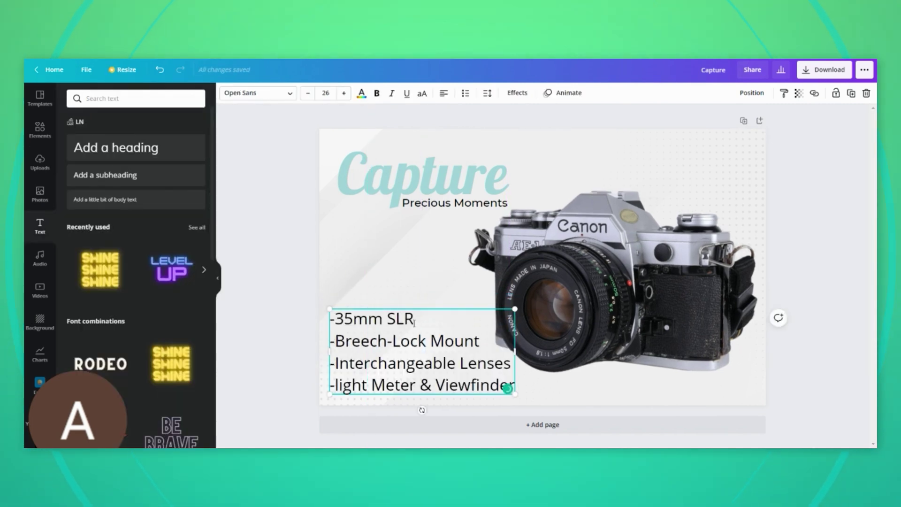
pyautogui.click(362, 92)
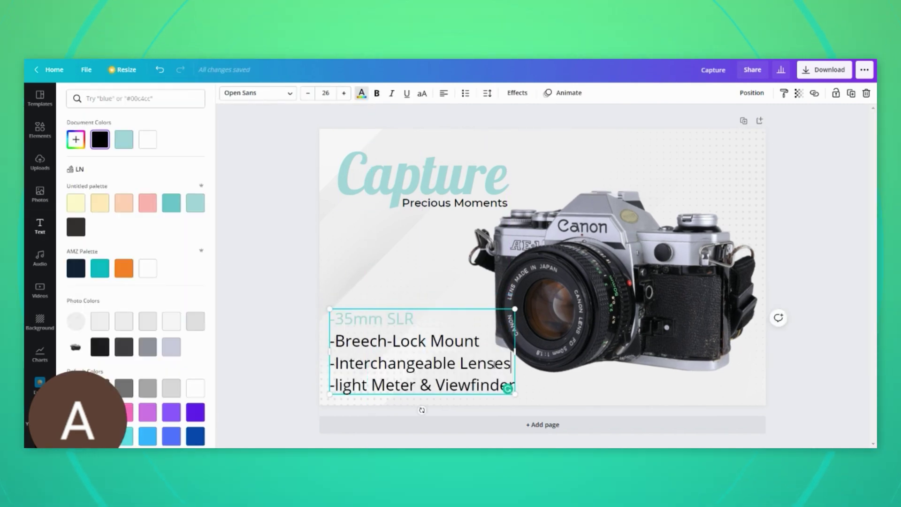
pyautogui.moveTo(510, 363); pyautogui.dragTo(315, 354)
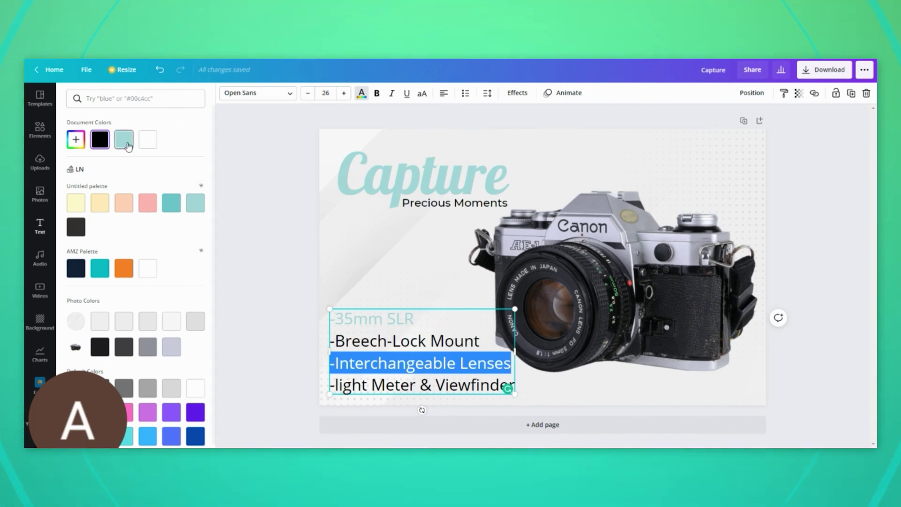
pyautogui.click(406, 340)
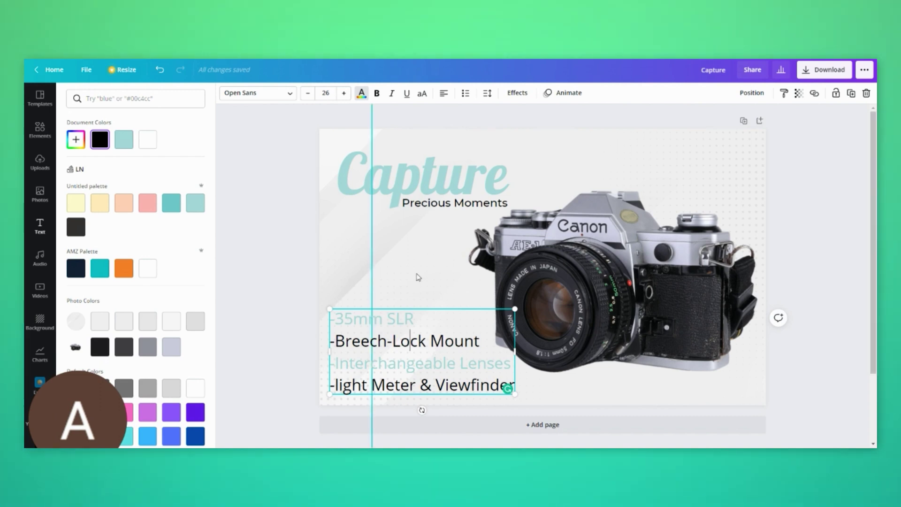
# Tighten the feature list's line spacing and add a dark square shape
pyautogui.click(299, 275)
pyautogui.doubleClick(393, 324)
pyautogui.click(487, 93)
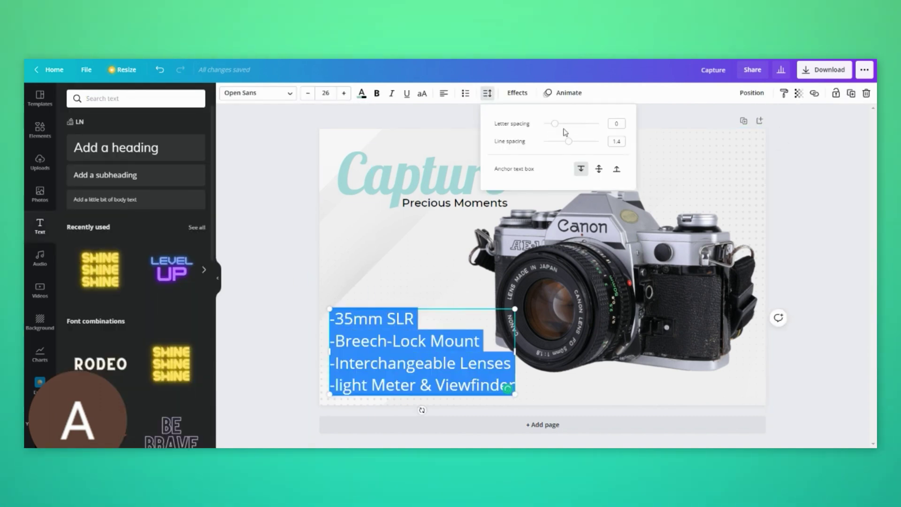
pyautogui.moveTo(568, 141); pyautogui.dragTo(563, 141)
pyautogui.click(394, 301)
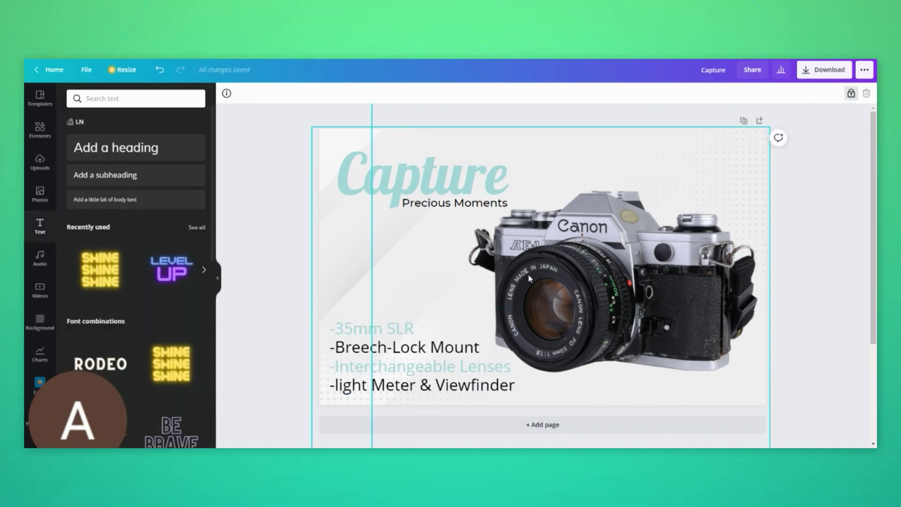
pyautogui.click(39, 129)
pyautogui.click(108, 228)
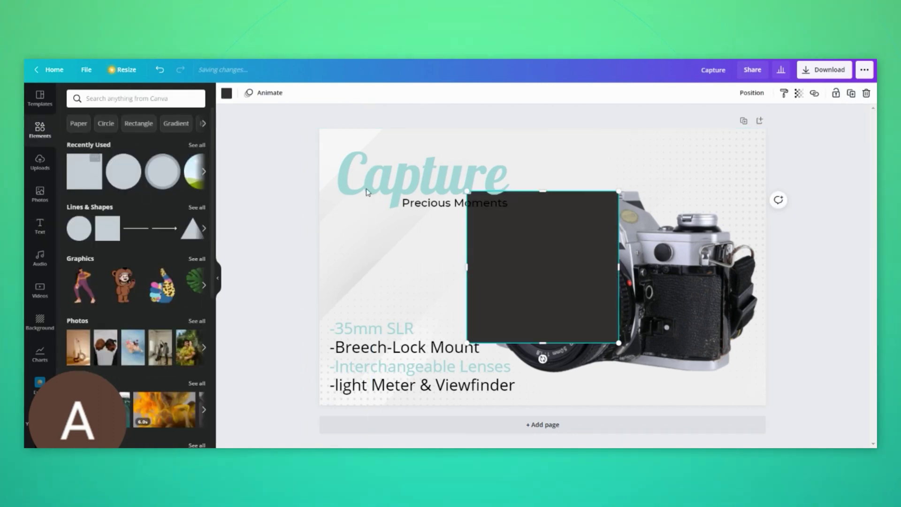
# Turn the square into a light teal diagonal bar across the top-right corner
pyautogui.moveTo(545, 191); pyautogui.dragTo(536, 299)
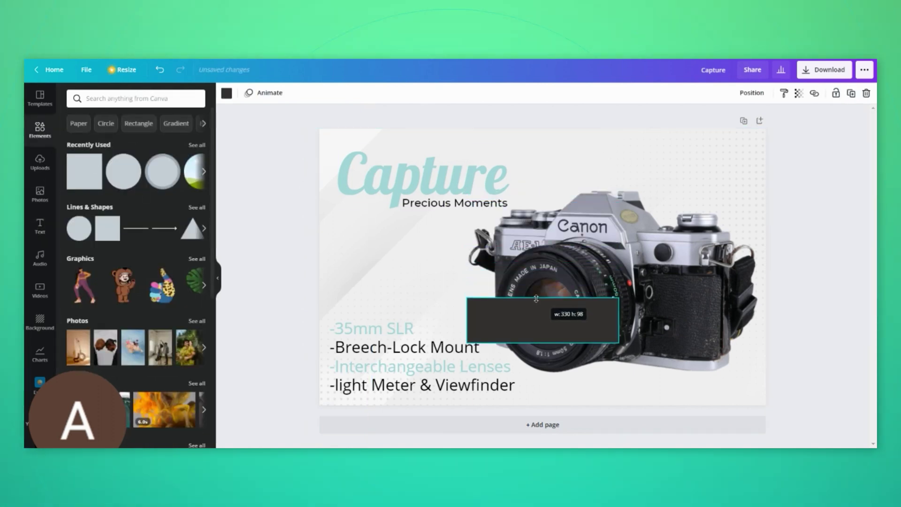
pyautogui.moveTo(533, 333); pyautogui.dragTo(770, 171)
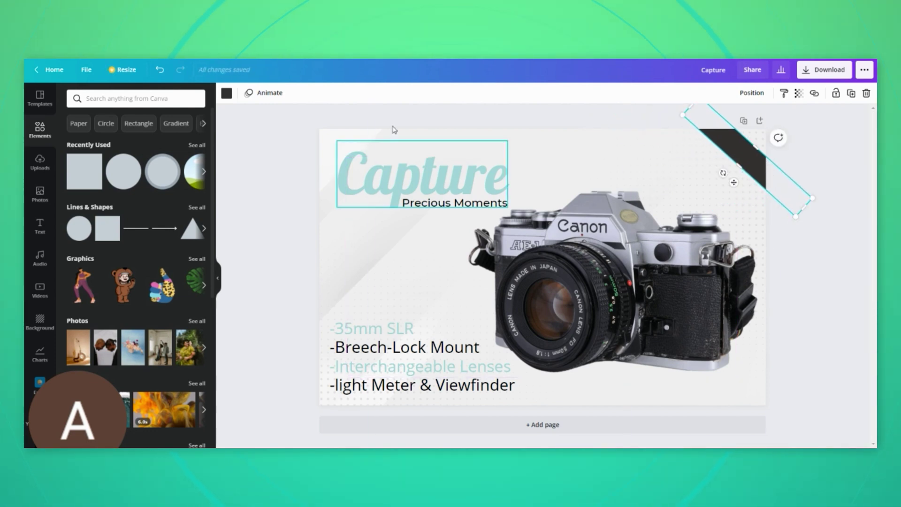
pyautogui.click(227, 93)
pyautogui.click(147, 141)
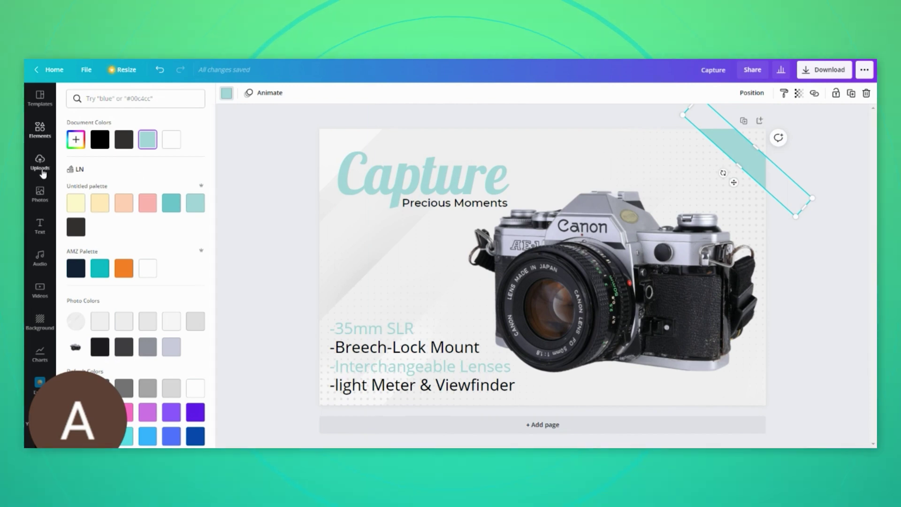
# Add a light teal line rotated to 58° beside the top-right bar
pyautogui.click(42, 130)
pyautogui.moveTo(91, 231); pyautogui.dragTo(650, 164)
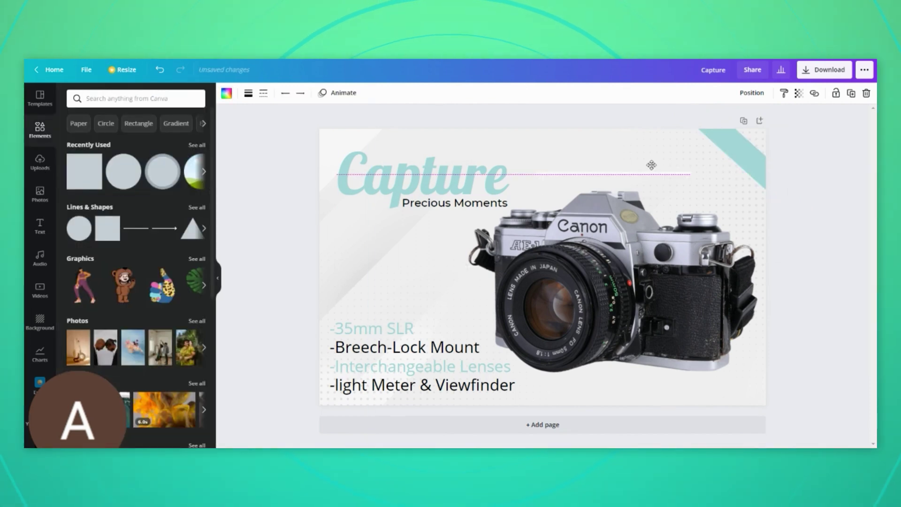
pyautogui.click(227, 93)
pyautogui.click(124, 141)
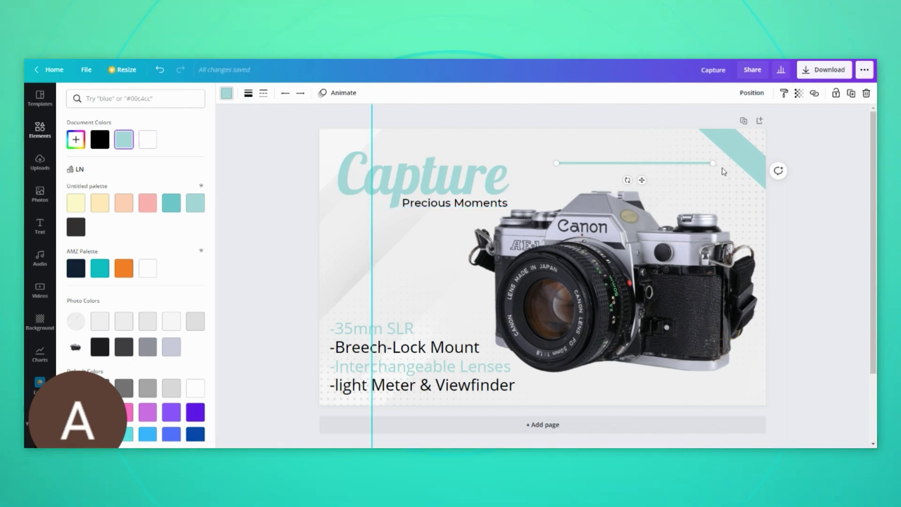
pyautogui.moveTo(627, 179); pyautogui.dragTo(663, 170)
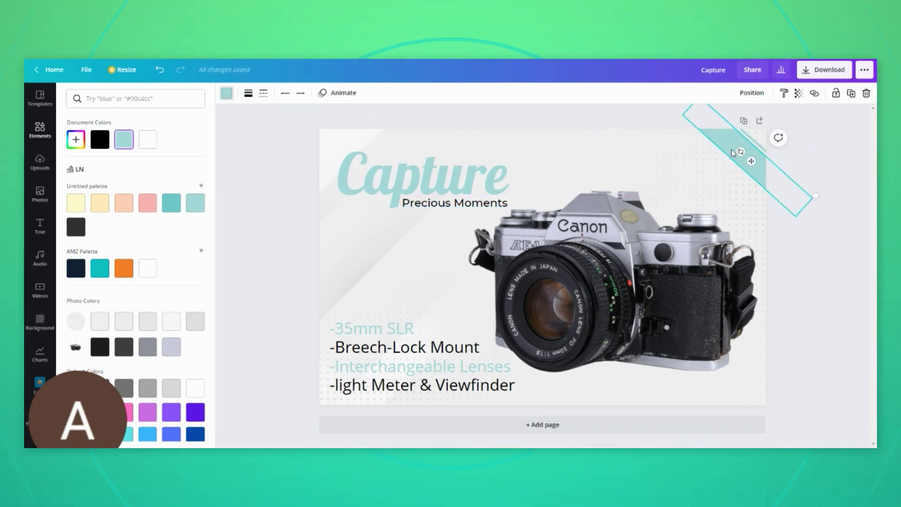
pyautogui.moveTo(734, 153); pyautogui.dragTo(748, 140)
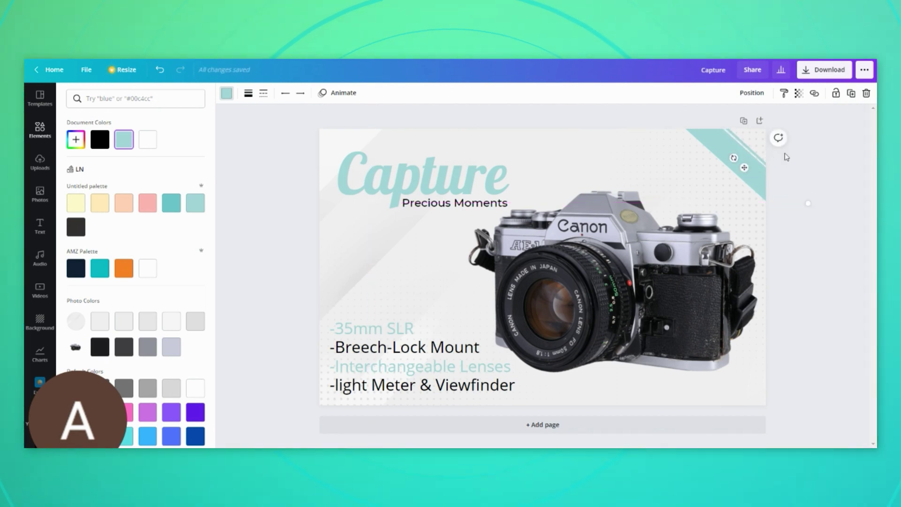
pyautogui.moveTo(733, 158); pyautogui.dragTo(736, 160)
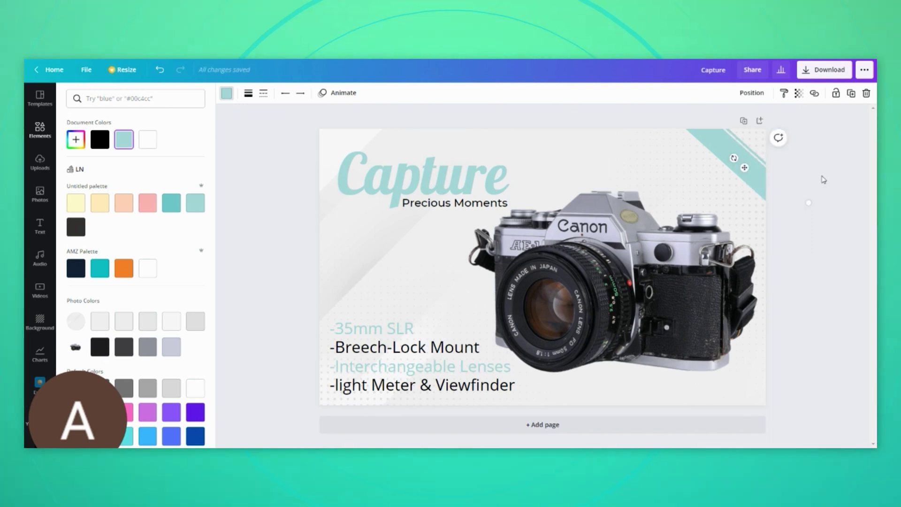
pyautogui.click(547, 306)
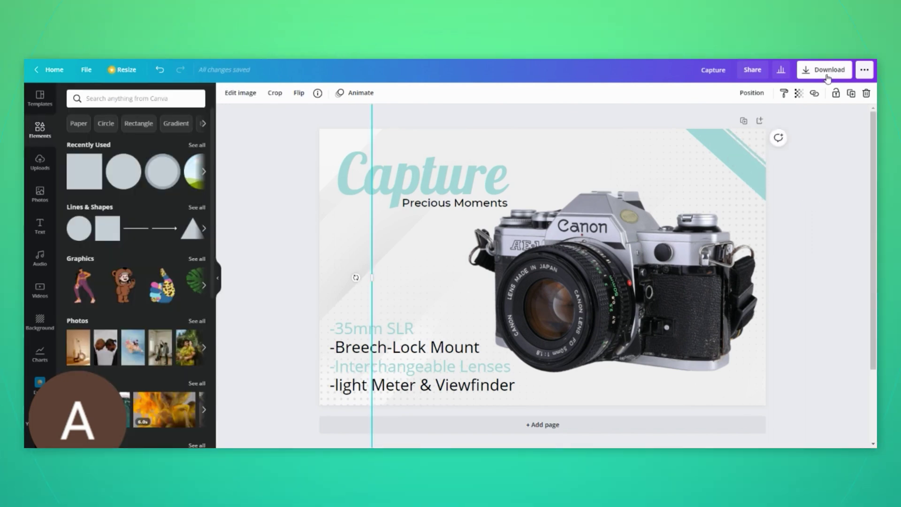
# Enlarge the Capture and Precious Moments title group
pyautogui.click(481, 182)
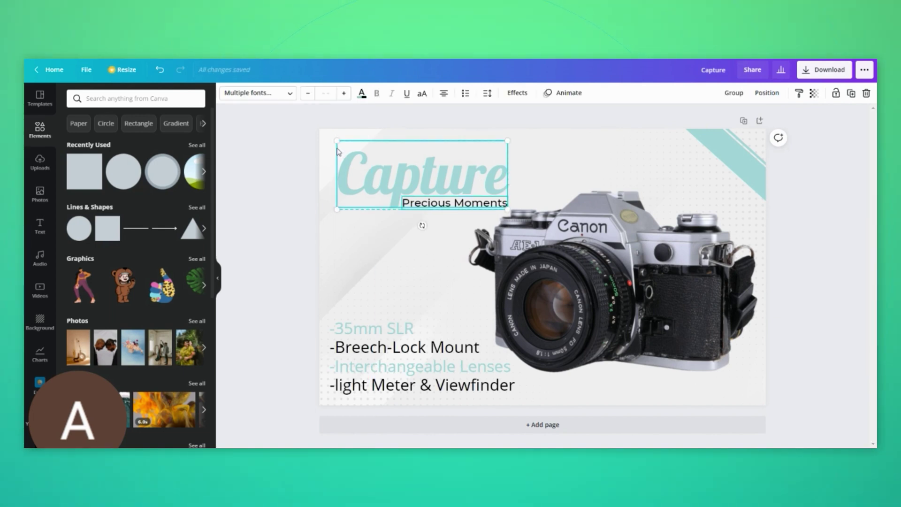
pyautogui.moveTo(333, 143); pyautogui.dragTo(331, 142)
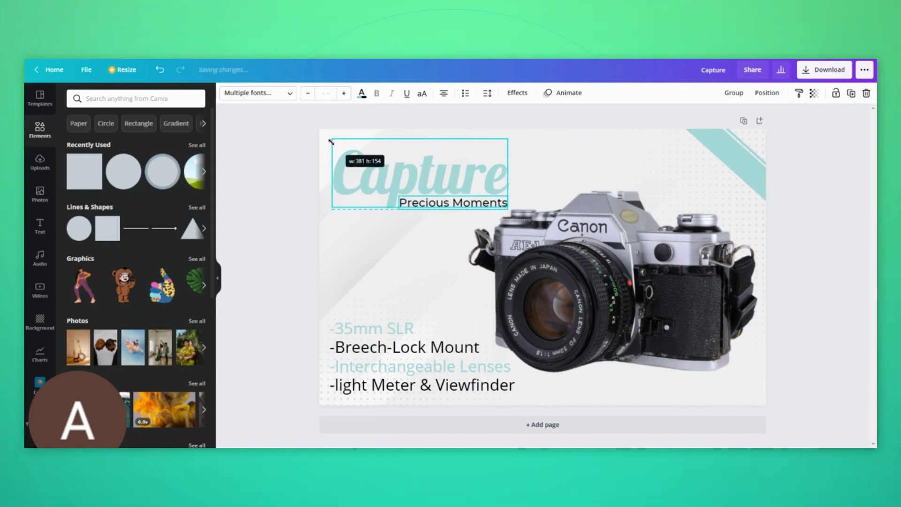
pyautogui.click(546, 191)
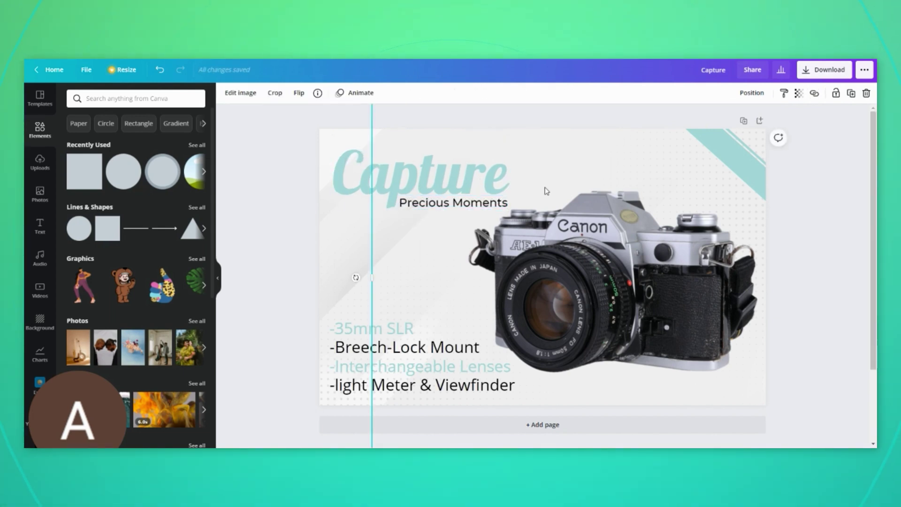
# Download the banner as a JPG file
pyautogui.click(825, 75)
pyautogui.click(762, 136)
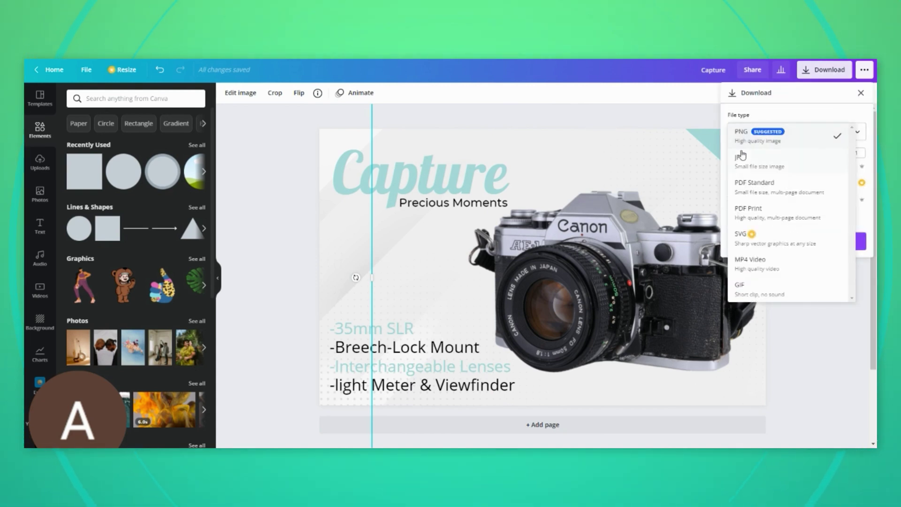
pyautogui.click(743, 160)
pyautogui.click(766, 240)
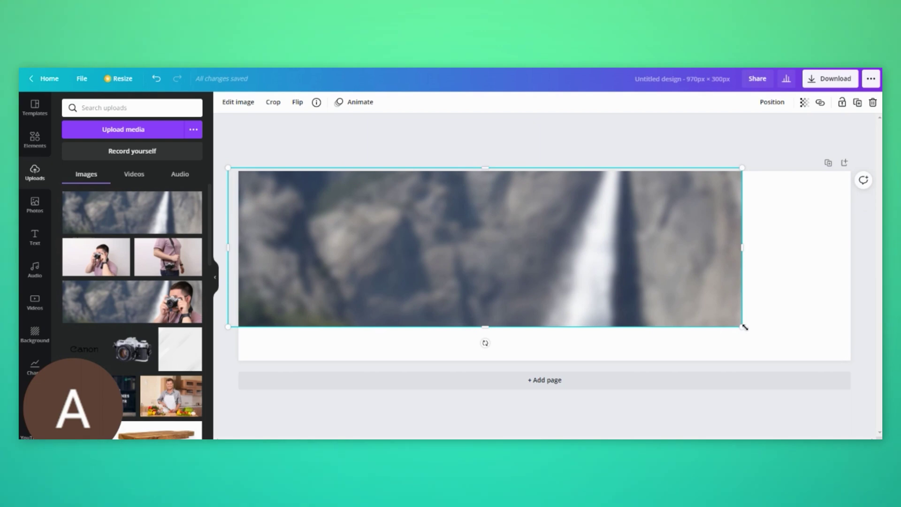
# Stretch the waterfall photo to fill the banner and add an enlarged man-with-camera photo
pyautogui.moveTo(742, 327); pyautogui.dragTo(857, 365)
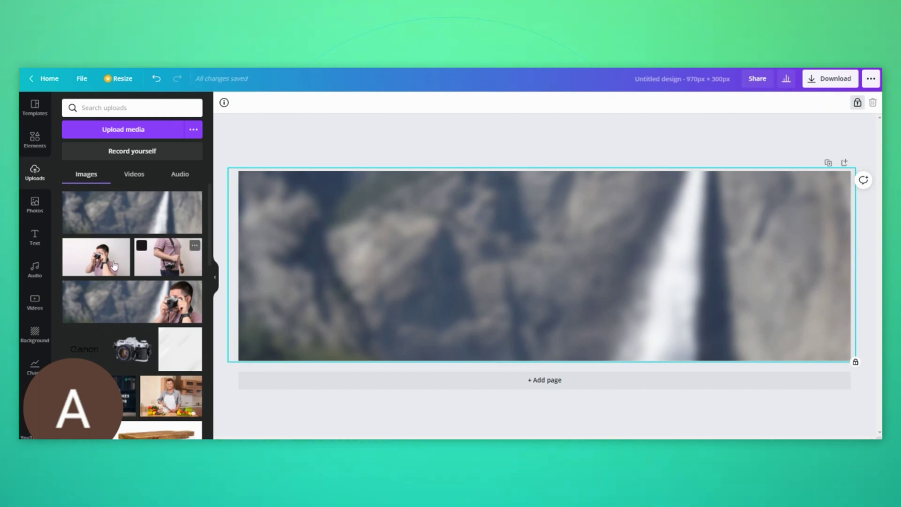
pyautogui.click(99, 266)
pyautogui.moveTo(426, 328); pyautogui.dragTo(368, 364)
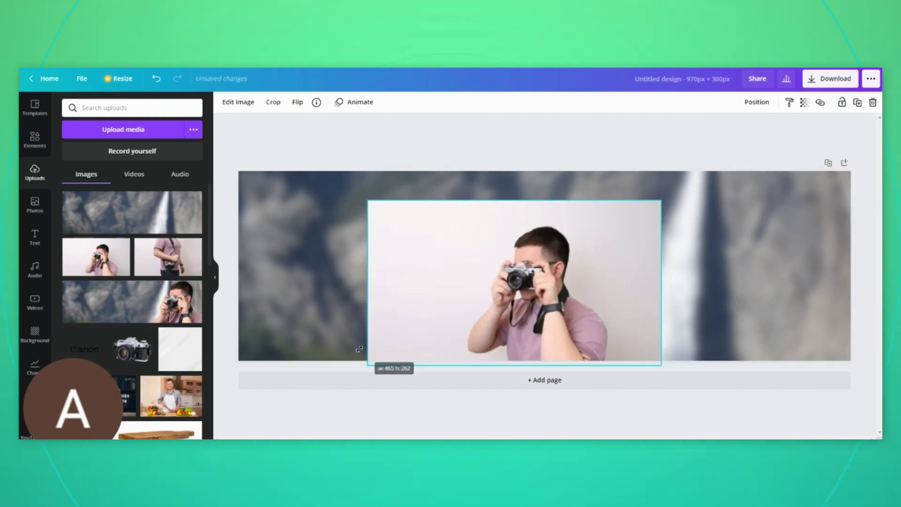
pyautogui.moveTo(368, 201); pyautogui.dragTo(310, 168)
# Remove the man photo's background, then move and enlarge him on the right side
pyautogui.click(238, 102)
pyautogui.click(85, 181)
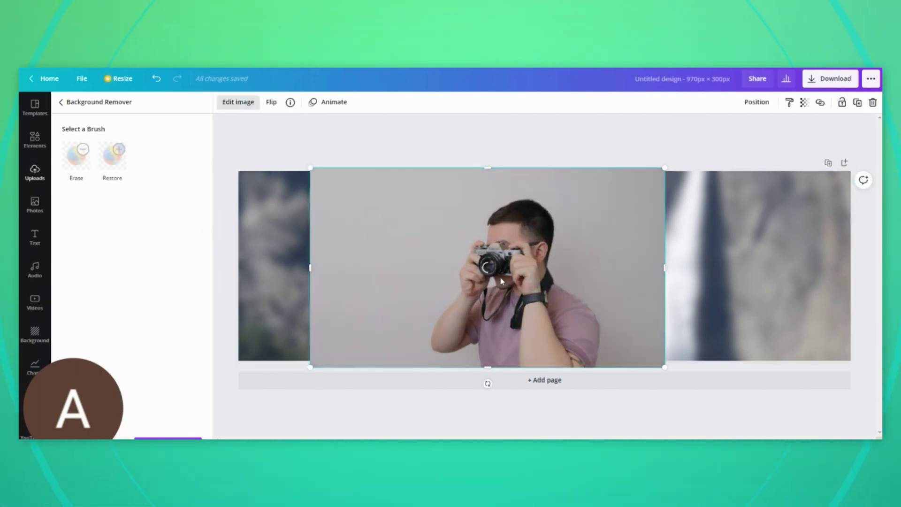
pyautogui.moveTo(517, 290); pyautogui.dragTo(727, 282)
pyautogui.moveTo(519, 362); pyautogui.dragTo(472, 367)
pyautogui.press('Escape')
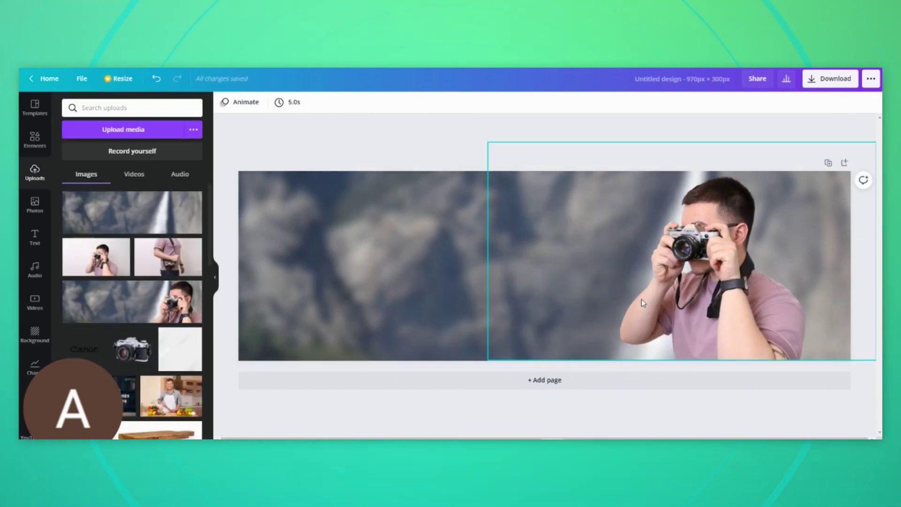
# Add an enlarged white 'Worlds First' title in Lobster at the upper left
pyautogui.click(34, 237)
pyautogui.click(102, 184)
pyautogui.write('Worlds First')
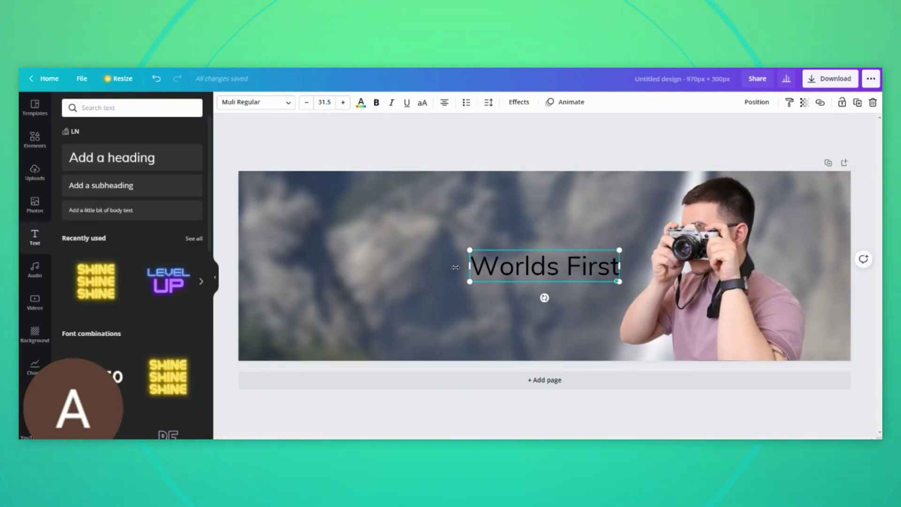
pyautogui.click(255, 102)
pyautogui.click(72, 183)
pyautogui.moveTo(415, 305); pyautogui.dragTo(298, 248)
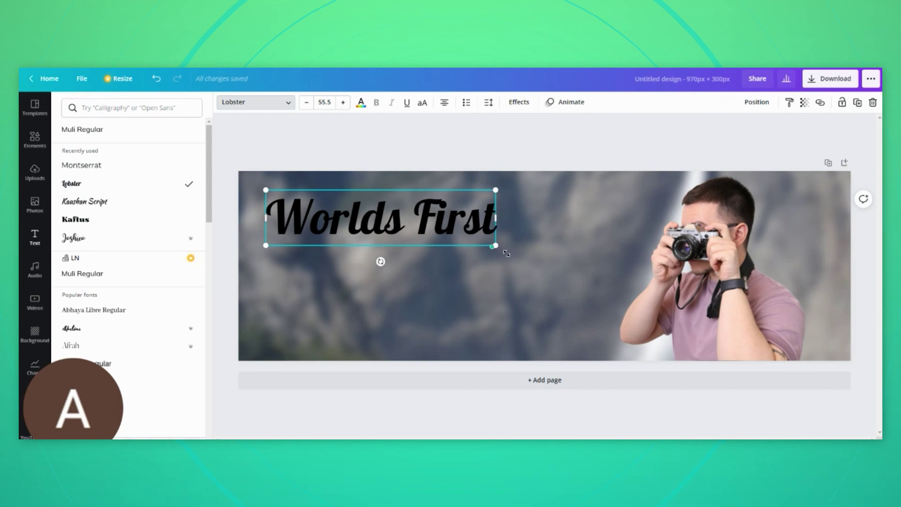
pyautogui.click(361, 101)
pyautogui.click(121, 149)
pyautogui.moveTo(492, 246); pyautogui.dragTo(517, 261)
# Add a 'SLR Camera' subheading
pyautogui.click(35, 237)
pyautogui.click(103, 185)
pyautogui.write('SLR Camera')
# Add a white circle shape to the banner
pyautogui.click(34, 140)
pyautogui.click(75, 239)
pyautogui.click(220, 102)
pyautogui.click(193, 329)
# Upload the camera image, place it over the title, and change its layer order against the circle
pyautogui.click(34, 172)
pyautogui.click(123, 129)
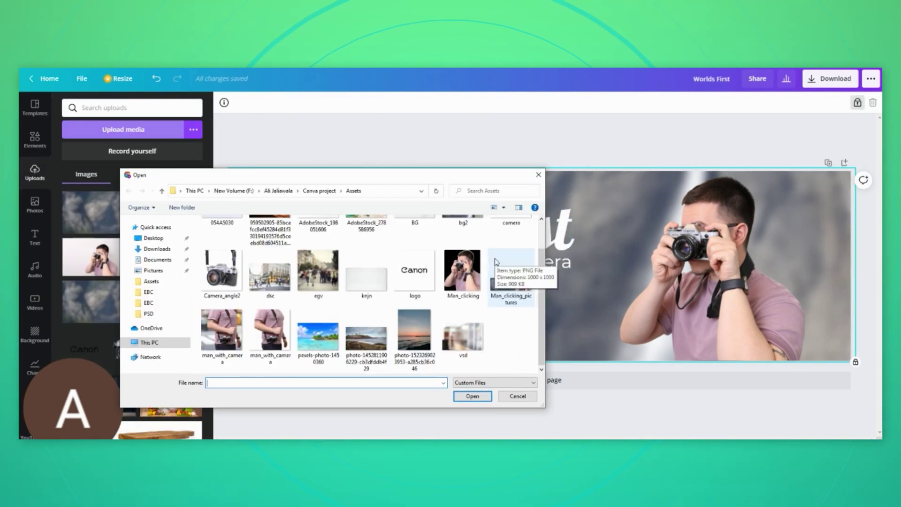
pyautogui.doubleClick(463, 267)
pyautogui.click(78, 206)
pyautogui.moveTo(545, 265); pyautogui.dragTo(357, 316)
pyautogui.click(307, 305)
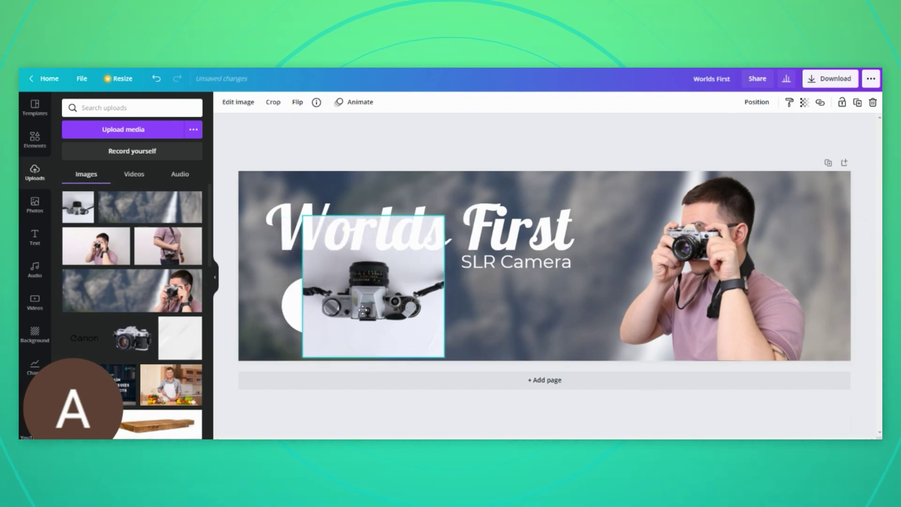
pyautogui.rightClick(366, 315)
pyautogui.click(435, 325)
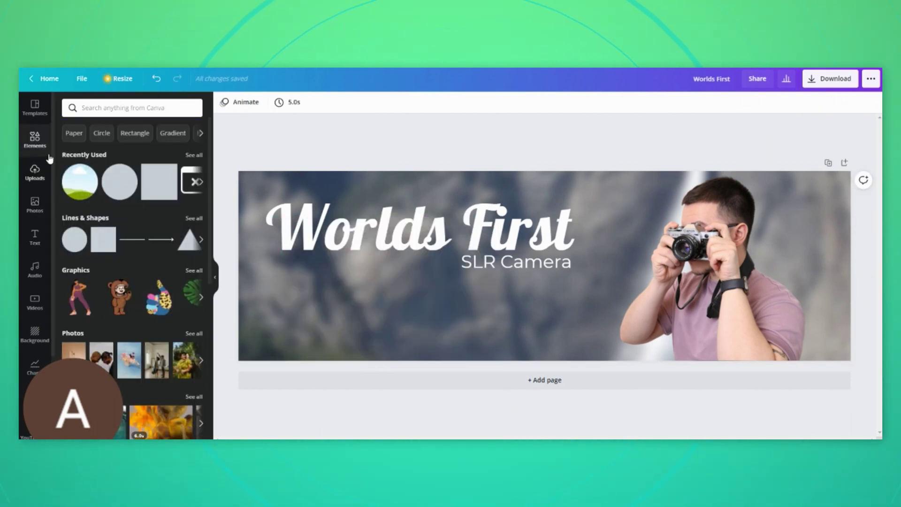
# Add a circle frame, shrink it to 114×114, and place it under 'Worlds'
pyautogui.click(77, 181)
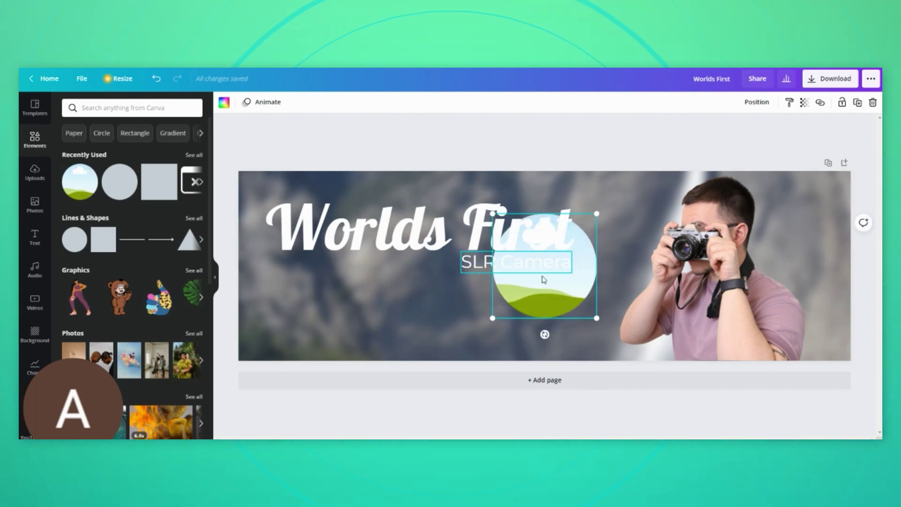
pyautogui.moveTo(541, 278); pyautogui.dragTo(324, 311)
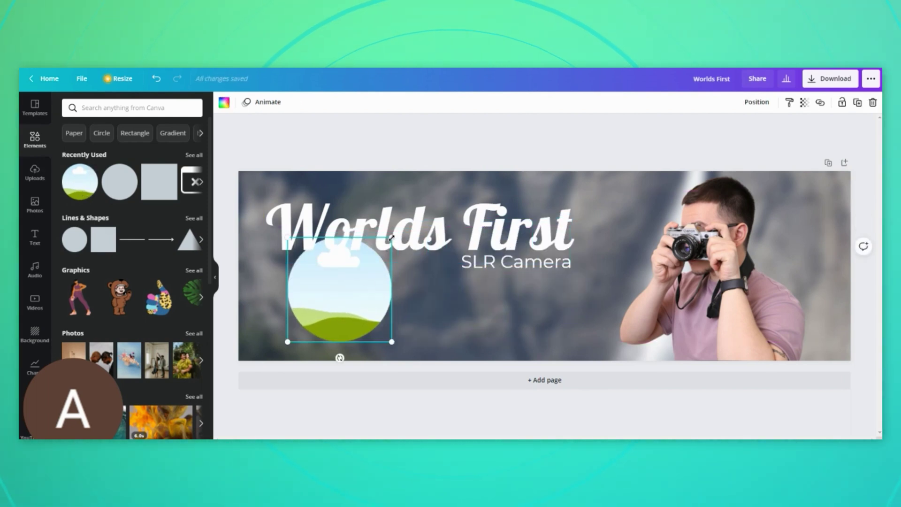
pyautogui.moveTo(389, 239); pyautogui.dragTo(348, 281)
pyautogui.moveTo(320, 319); pyautogui.dragTo(314, 308)
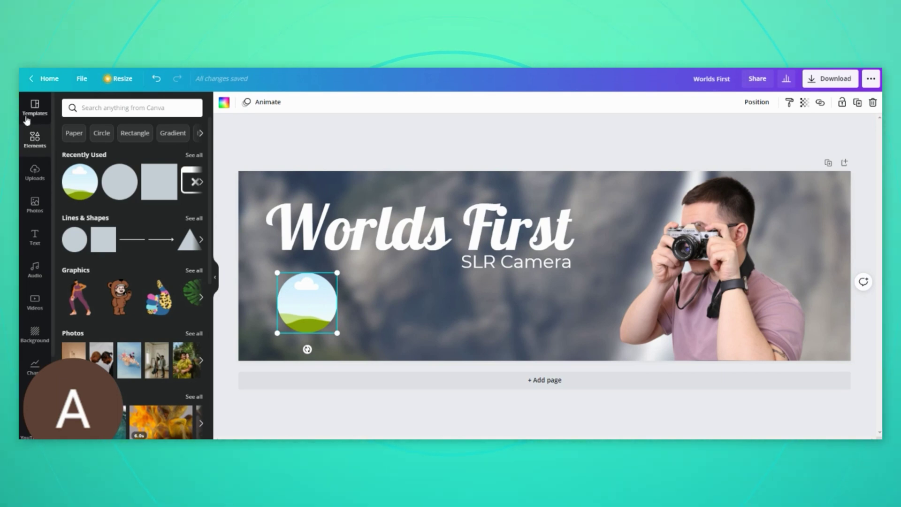
# Add the uploaded camera image, enlarge it, and drop it into the circle frame
pyautogui.click(47, 174)
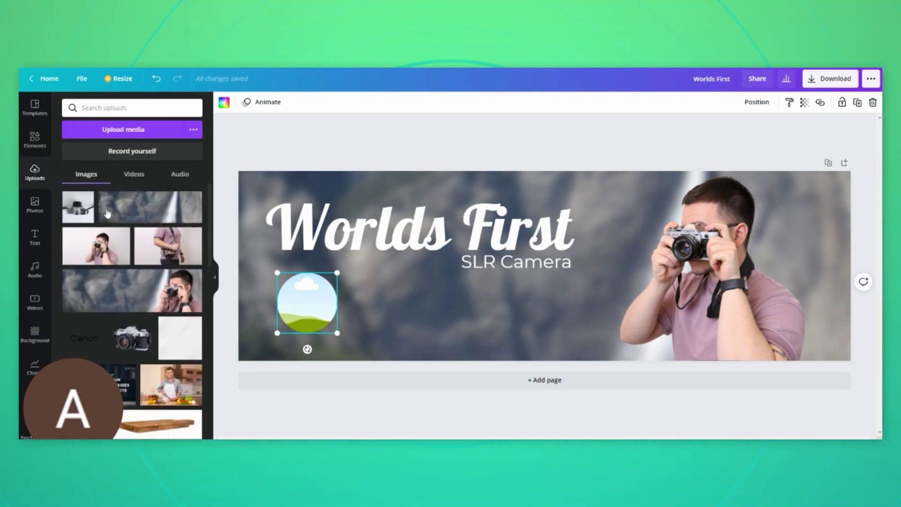
pyautogui.click(78, 207)
pyautogui.moveTo(519, 304); pyautogui.dragTo(431, 309)
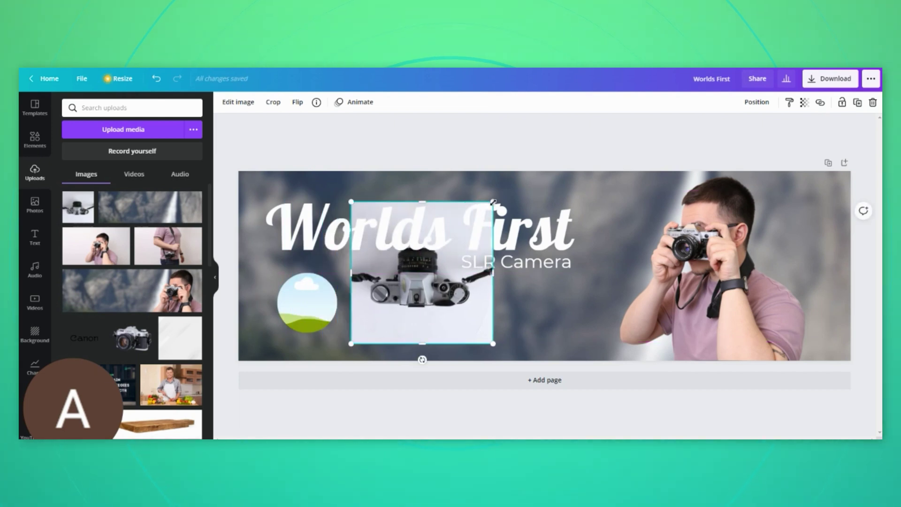
pyautogui.moveTo(492, 202); pyautogui.dragTo(613, 114)
pyautogui.moveTo(614, 342); pyautogui.dragTo(630, 356)
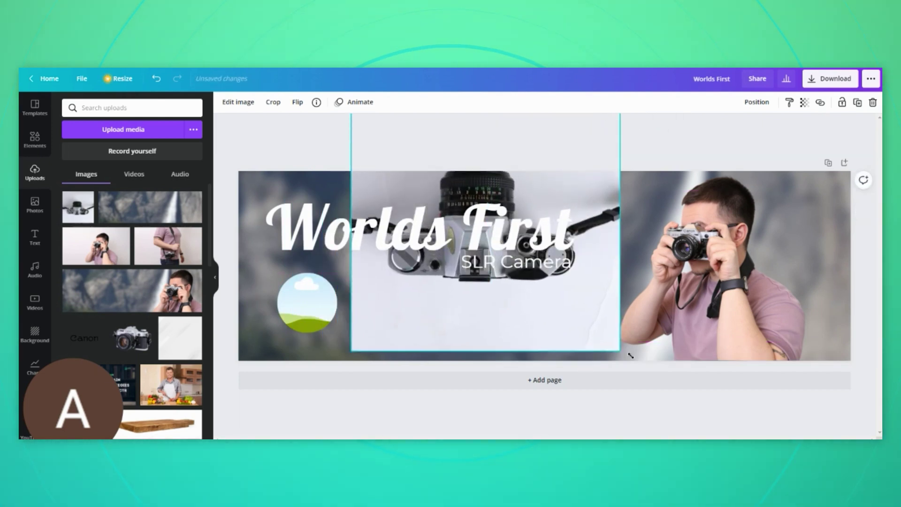
pyautogui.moveTo(485, 282); pyautogui.dragTo(308, 303)
# Crop the camera photo inside the circle to a larger close-up and confirm with Done
pyautogui.doubleClick(315, 320)
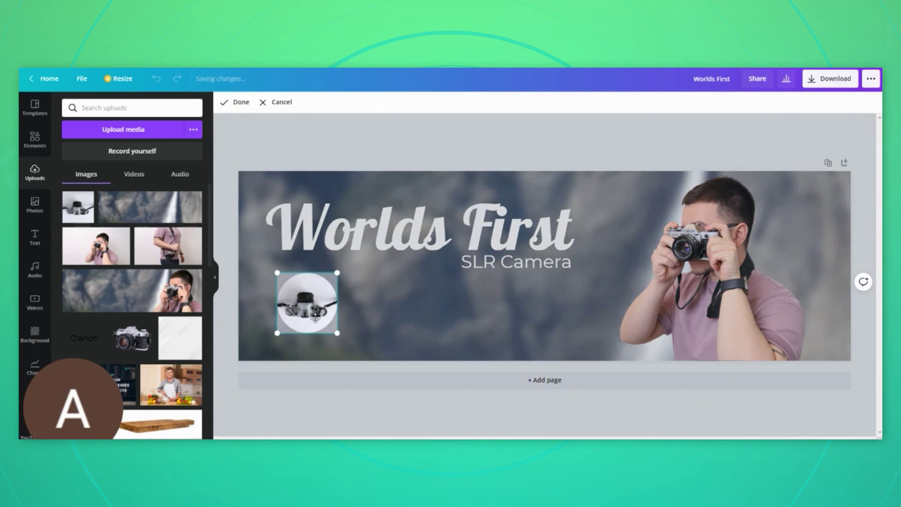
pyautogui.moveTo(337, 275); pyautogui.dragTo(556, 131)
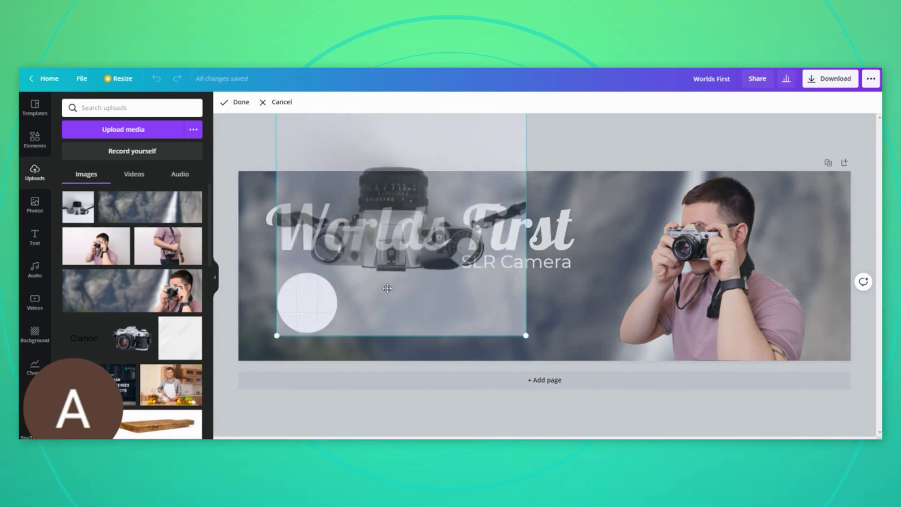
pyautogui.moveTo(393, 307); pyautogui.dragTo(375, 330)
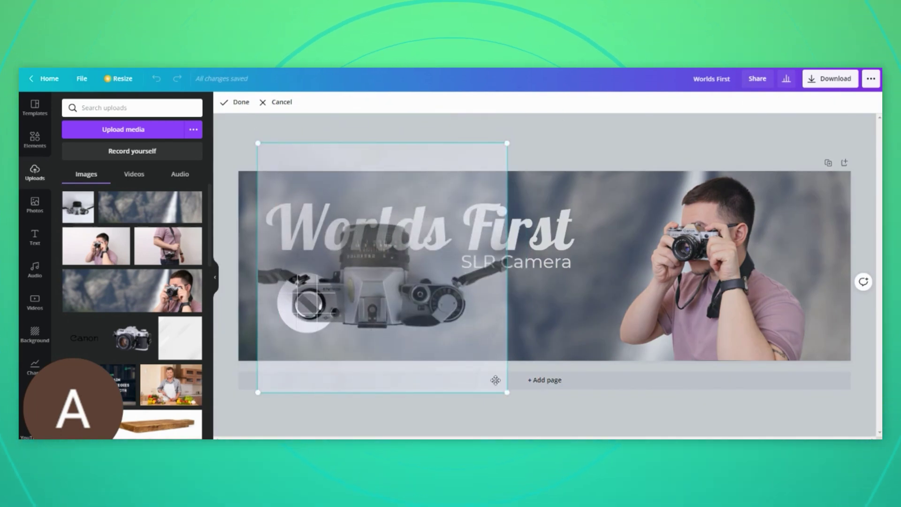
pyautogui.moveTo(506, 392); pyautogui.dragTo(525, 411)
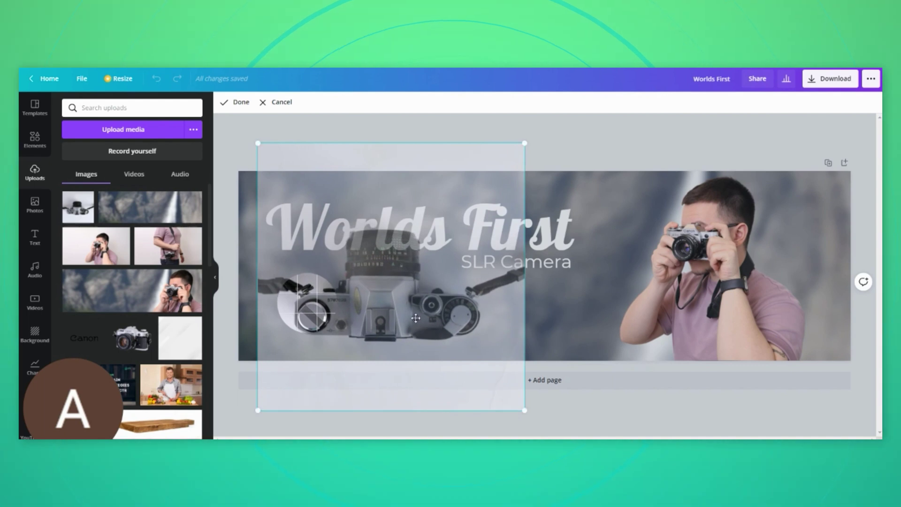
pyautogui.moveTo(417, 323); pyautogui.dragTo(431, 311)
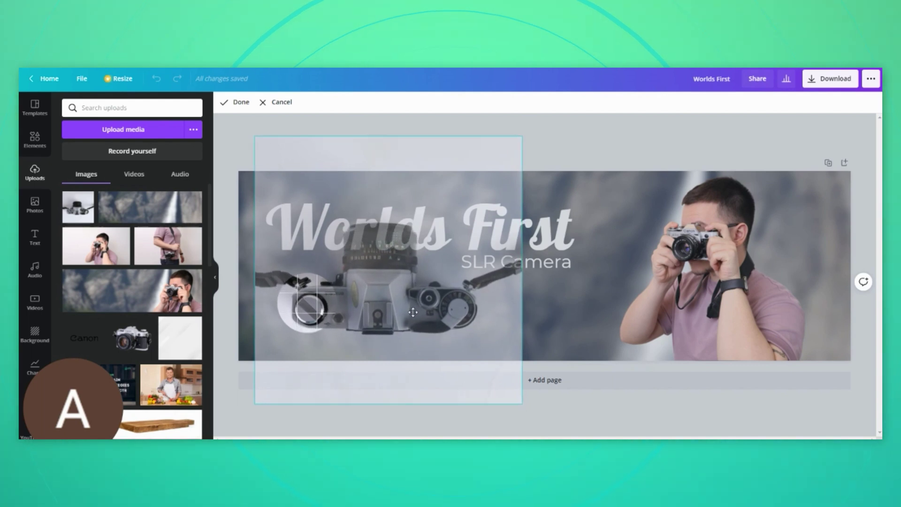
pyautogui.doubleClick(545, 313)
pyautogui.click(407, 313)
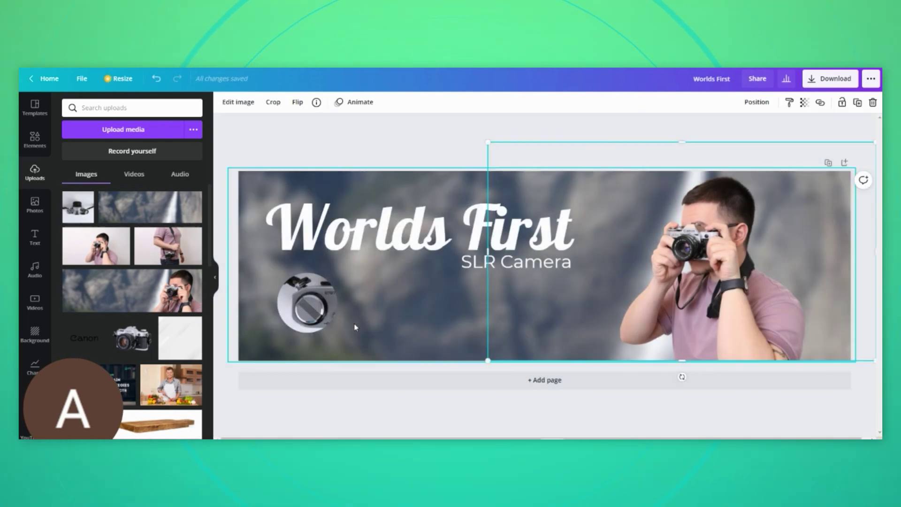
# Add a white caption subheading beside the camera circle
pyautogui.click(35, 238)
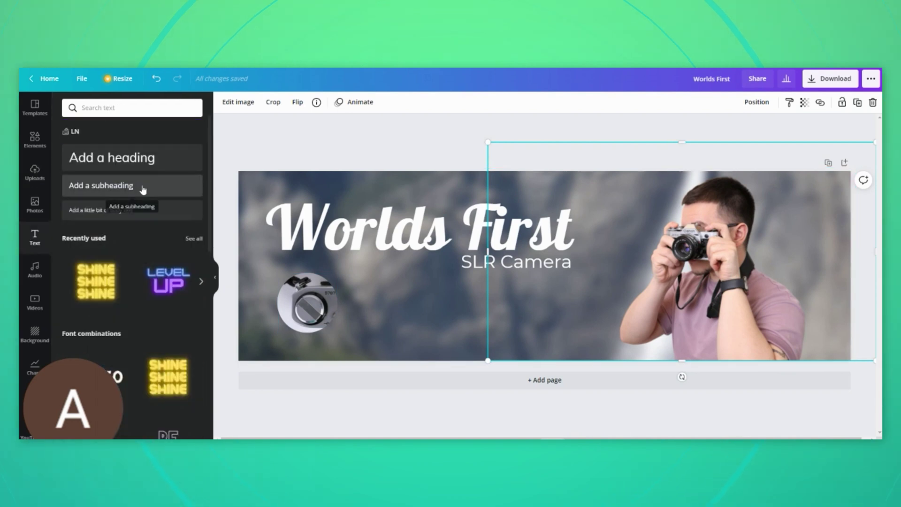
pyautogui.click(143, 190)
pyautogui.moveTo(476, 285); pyautogui.dragTo(280, 357)
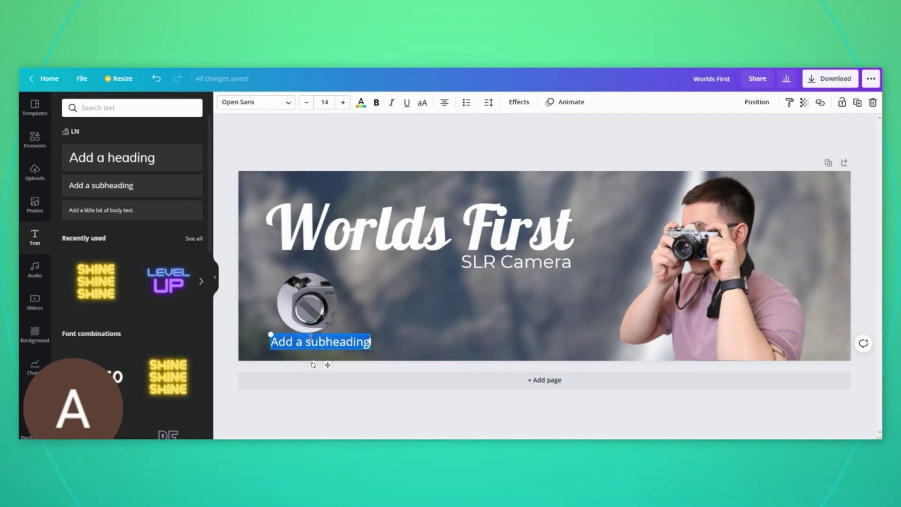
pyautogui.click(361, 102)
pyautogui.click(94, 145)
# Duplicate the circle and caption, reframe the copy's camera crop, and caption it '…ure Ring Markings'
pyautogui.click(488, 101)
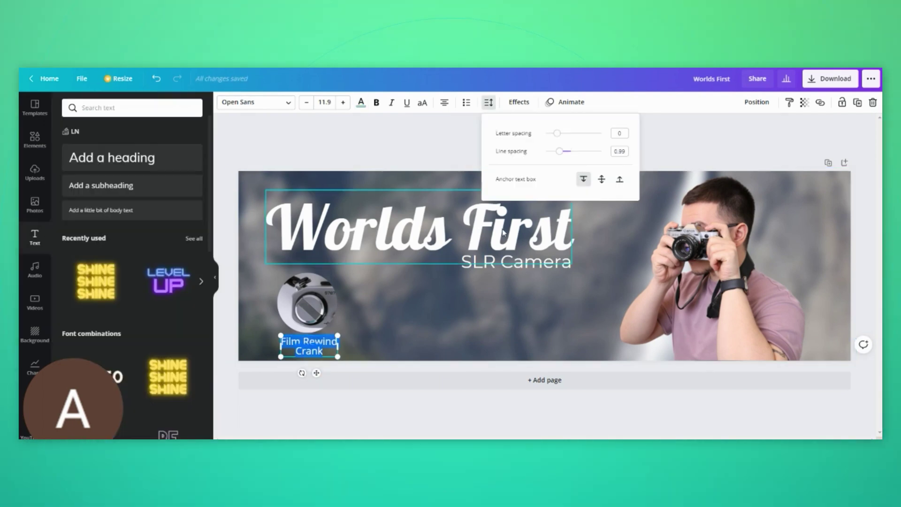
pyautogui.click(307, 302)
pyautogui.hotkey('ctrl', 'd')
pyautogui.moveTo(368, 302); pyautogui.dragTo(352, 328)
pyautogui.doubleClick(397, 311)
pyautogui.moveTo(525, 434); pyautogui.dragTo(478, 405)
pyautogui.click(416, 319)
pyautogui.click(319, 341)
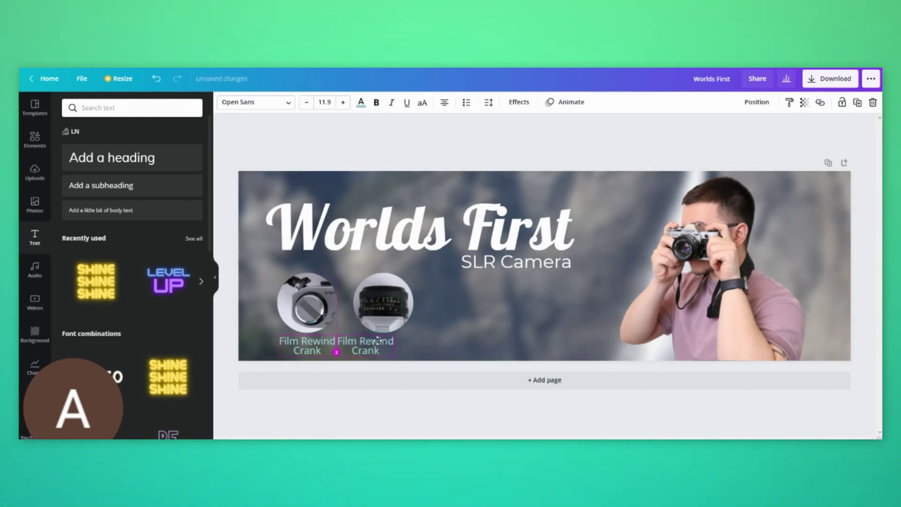
pyautogui.write('ure Ring Markings')
pyautogui.hotkey('ctrl', 'd')
# Reframe the third circle and caption it 'Shutter Speed Indicator'
pyautogui.doubleClick(459, 301)
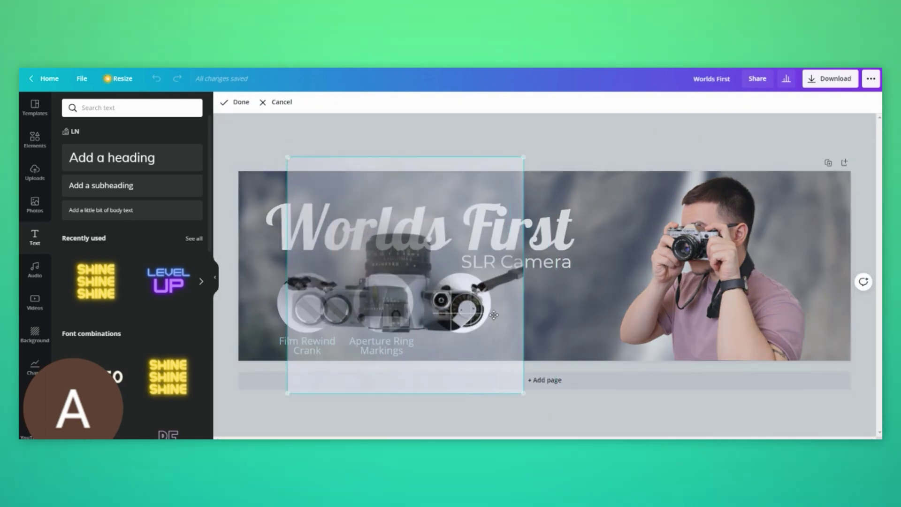
pyautogui.click(231, 102)
pyautogui.write('Shutter Speed Indicator')
pyautogui.click(422, 298)
# Add a fourth circle captioned 'Shutter Button' and shift the row left
pyautogui.hotkey('ctrl', 'd')
pyautogui.moveTo(458, 302); pyautogui.dragTo(540, 301)
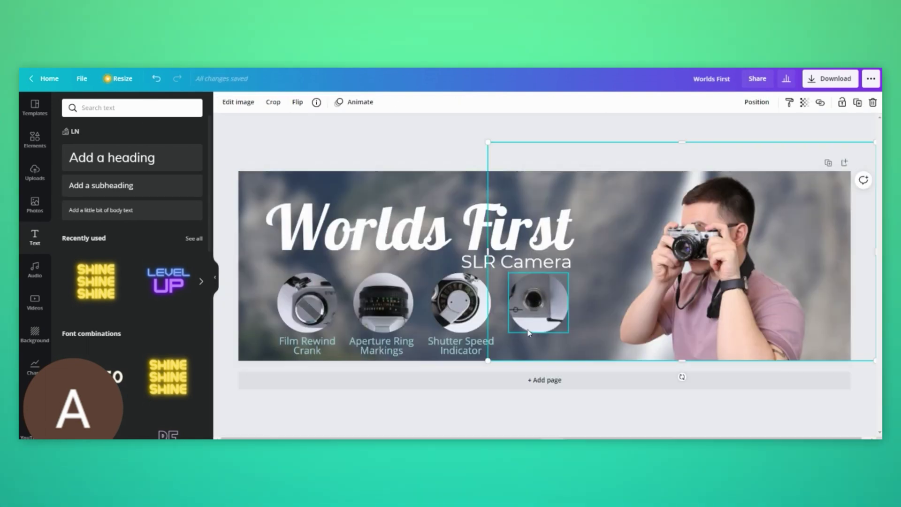
pyautogui.write('Shutter Button')
pyautogui.scroll(-3, 736, 216)
pyautogui.scroll(3, 737, 215)
pyautogui.click(300, 329)
pyautogui.moveTo(307, 350); pyautogui.dragTo(289, 350)
# Add a fifth circle cropped to a new detail and captioned 'Hot Shoe'
pyautogui.click(520, 302)
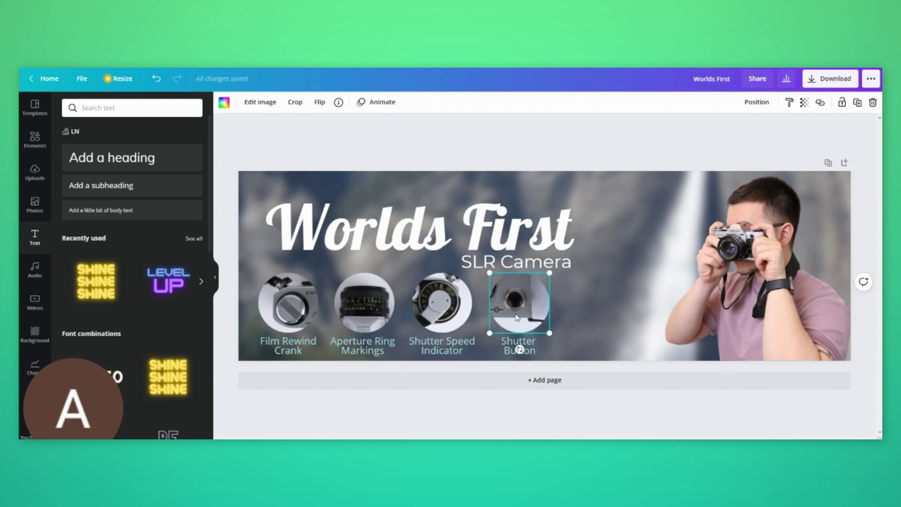
pyautogui.hotkey('ctrl', 'd')
pyautogui.moveTo(530, 310); pyautogui.dragTo(595, 310)
pyautogui.doubleClick(594, 302)
pyautogui.click(596, 344)
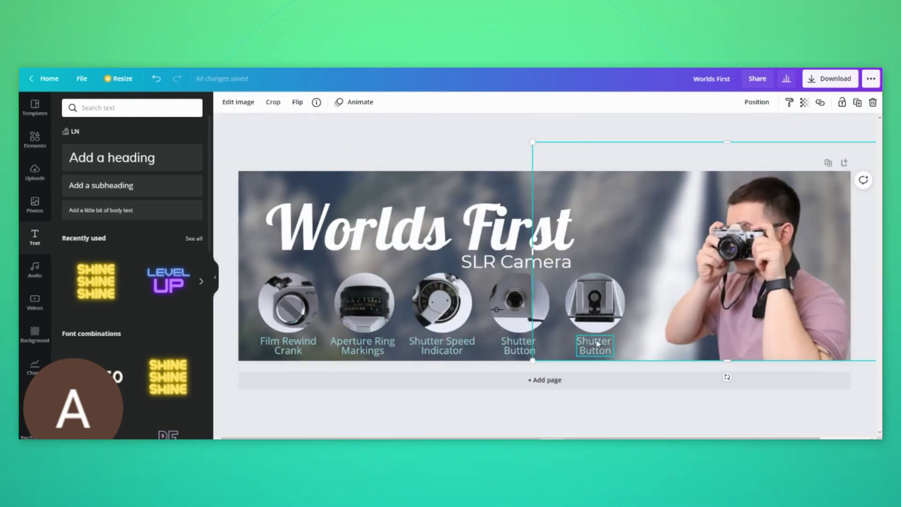
pyautogui.doubleClick(594, 346)
pyautogui.write('Hot Shoe')
# Add a sixth circle at the row's end, reframed on the film advance lever
pyautogui.click(520, 346)
pyautogui.hotkey('ctrl', 'd')
pyautogui.moveTo(595, 310); pyautogui.dragTo(666, 309)
pyautogui.moveTo(519, 328); pyautogui.dragTo(491, 328)
pyautogui.click(493, 345)
pyautogui.doubleClick(642, 303)
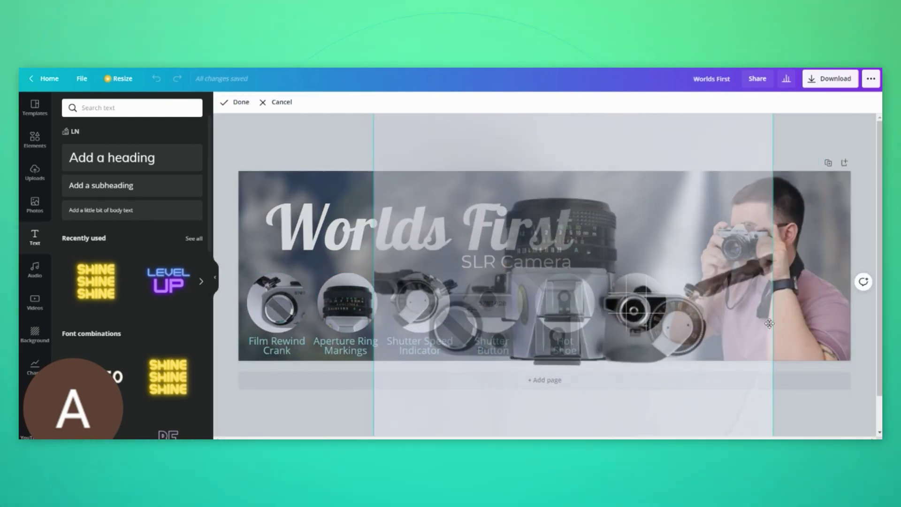
pyautogui.click(508, 266)
# Nudge the whole row of circles up slightly and open the Download options
pyautogui.click(537, 167)
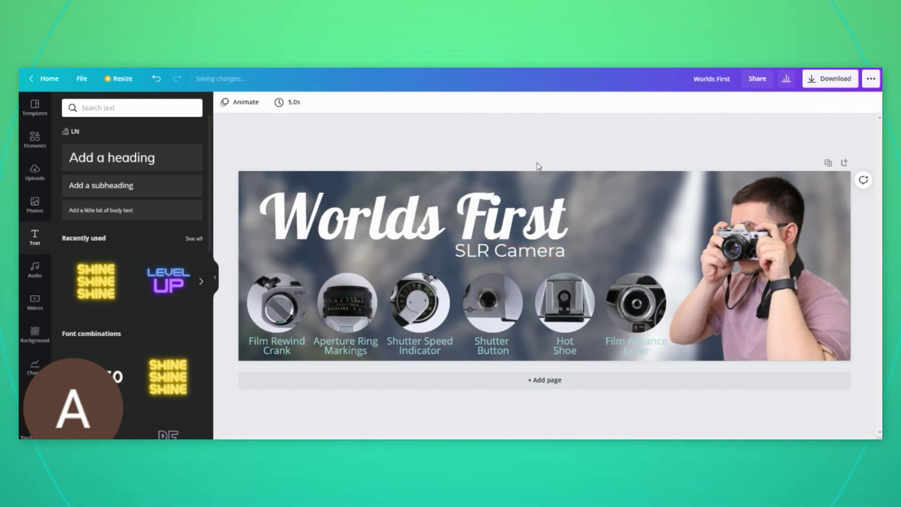
pyautogui.moveTo(537, 167); pyautogui.dragTo(626, 345)
pyautogui.press('Up')
pyautogui.click(515, 152)
pyautogui.click(830, 78)
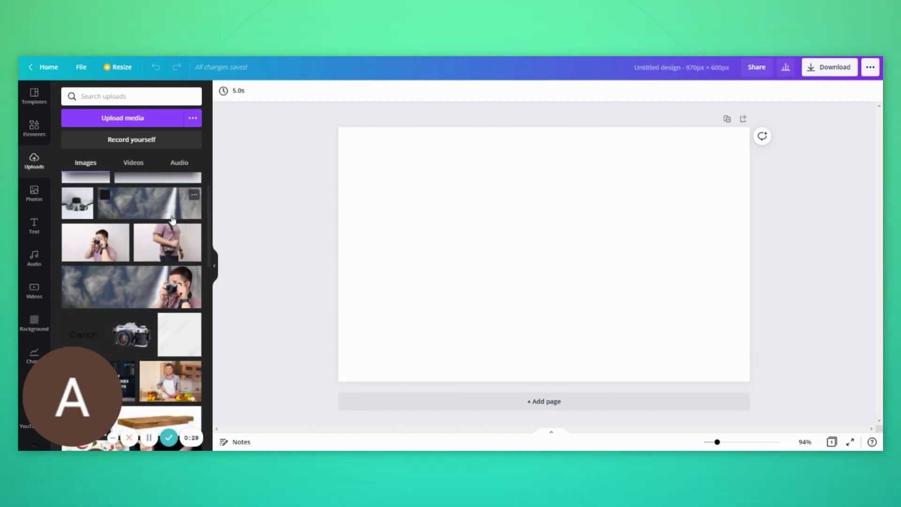
# Add the pink-shirt camera photo without its background, with a widened teal rectangle behind it
pyautogui.click(168, 287)
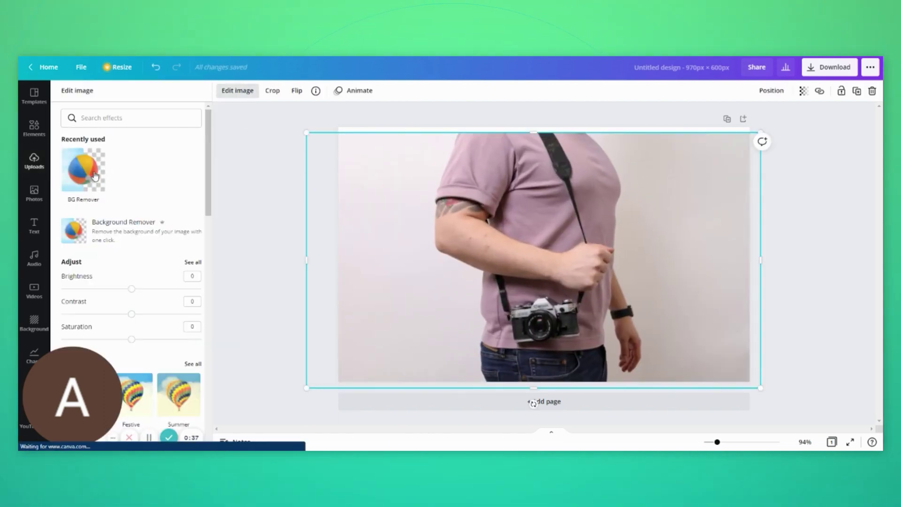
pyautogui.click(132, 228)
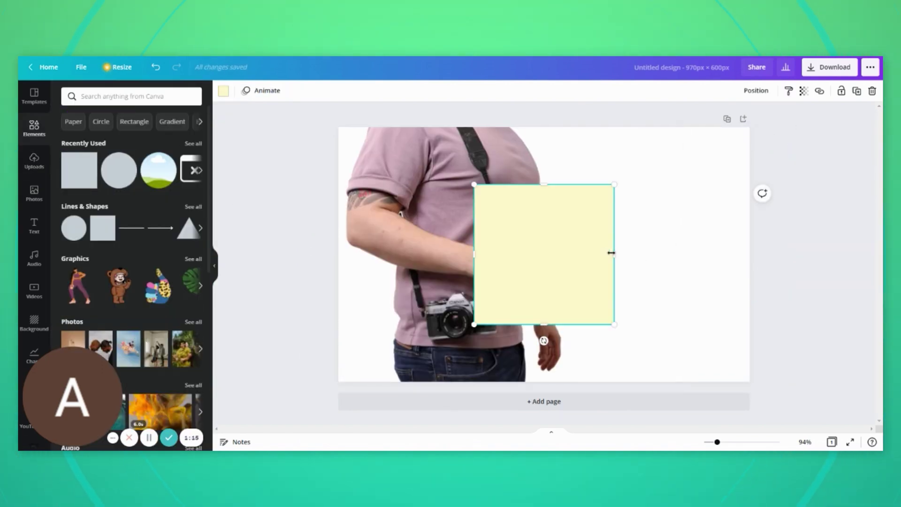
pyautogui.moveTo(611, 252); pyautogui.dragTo(759, 258)
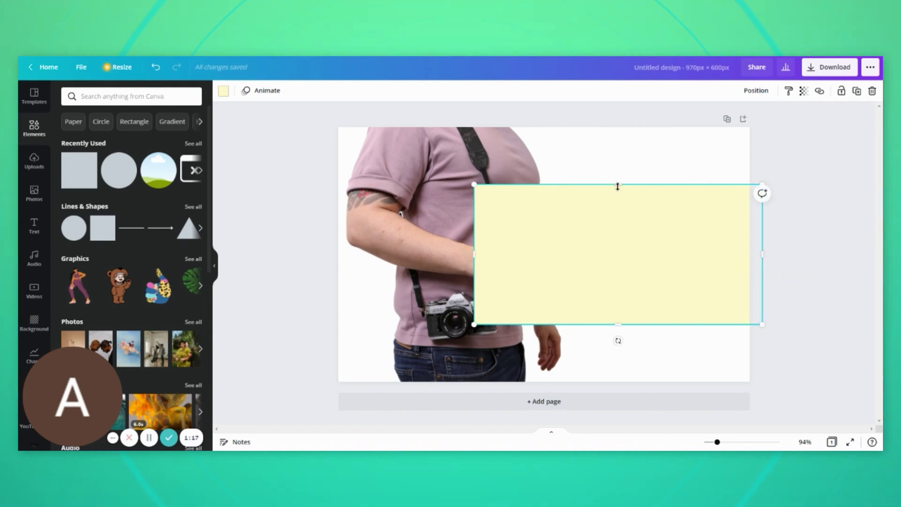
pyautogui.click(756, 91)
pyautogui.click(725, 119)
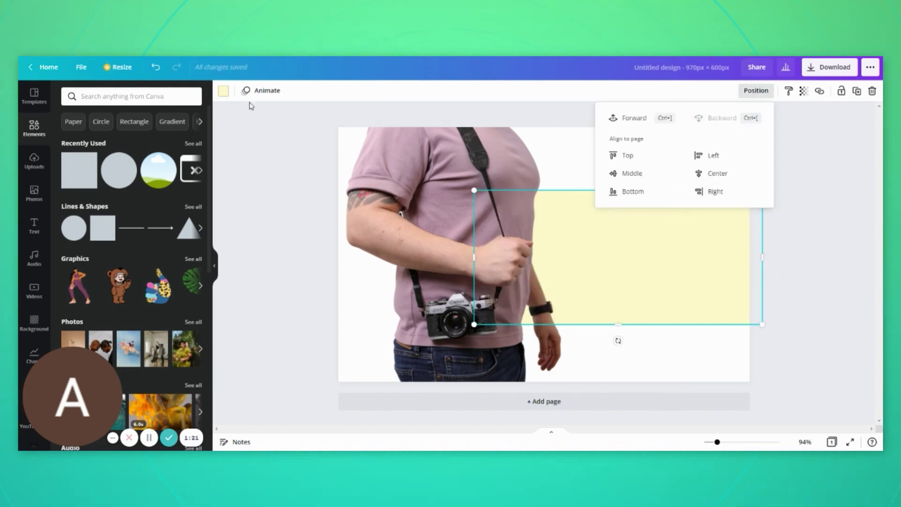
pyautogui.click(224, 92)
pyautogui.click(191, 202)
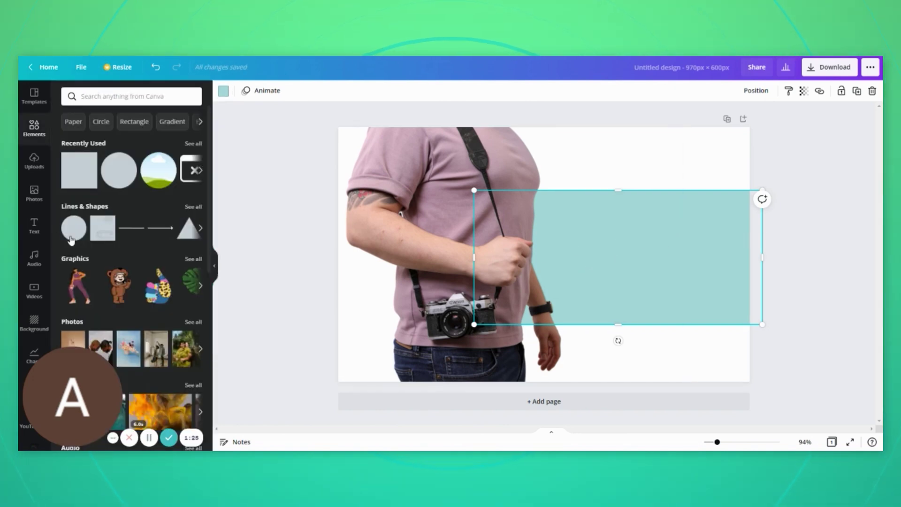
# Add the 'Take Pictures' heading and a Montserrat 'on the go' subheading under 'Pictures'
pyautogui.click(35, 224)
pyautogui.click(121, 199)
pyautogui.write('Take')
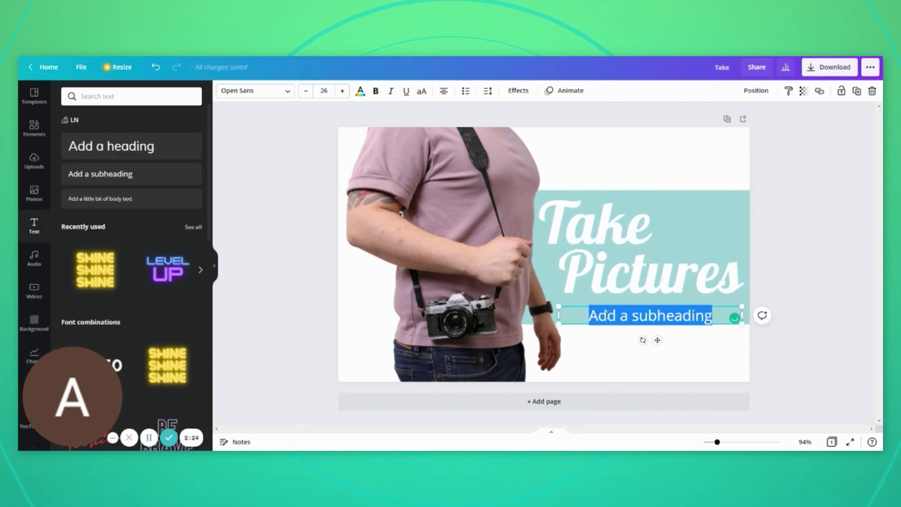
pyautogui.write('on the go')
pyautogui.click(255, 91)
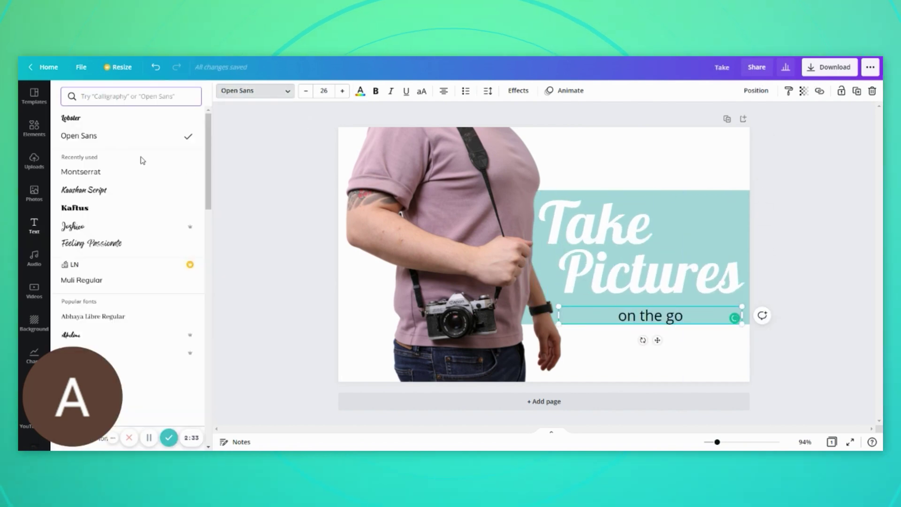
pyautogui.click(360, 91)
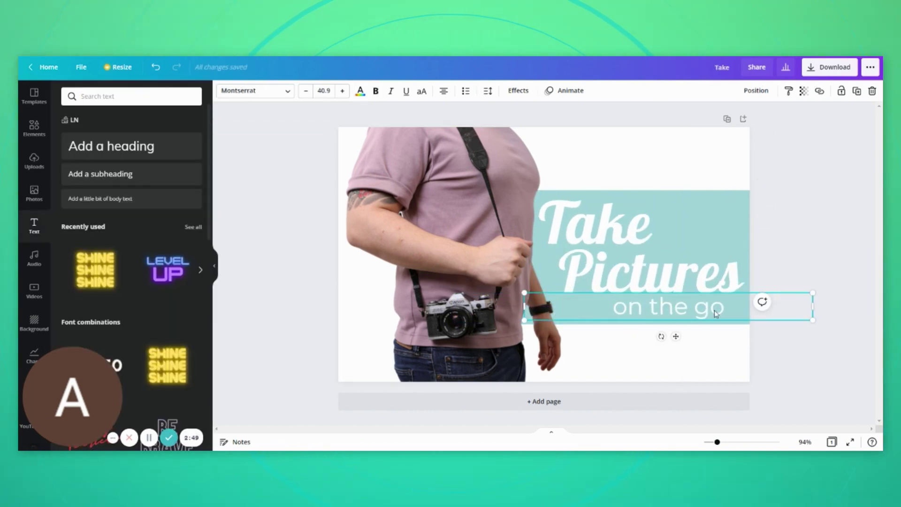
pyautogui.moveTo(674, 306); pyautogui.dragTo(716, 306)
pyautogui.click(770, 237)
# Upload the city street photo and enlarge it behind the man
pyautogui.click(33, 160)
pyautogui.click(122, 118)
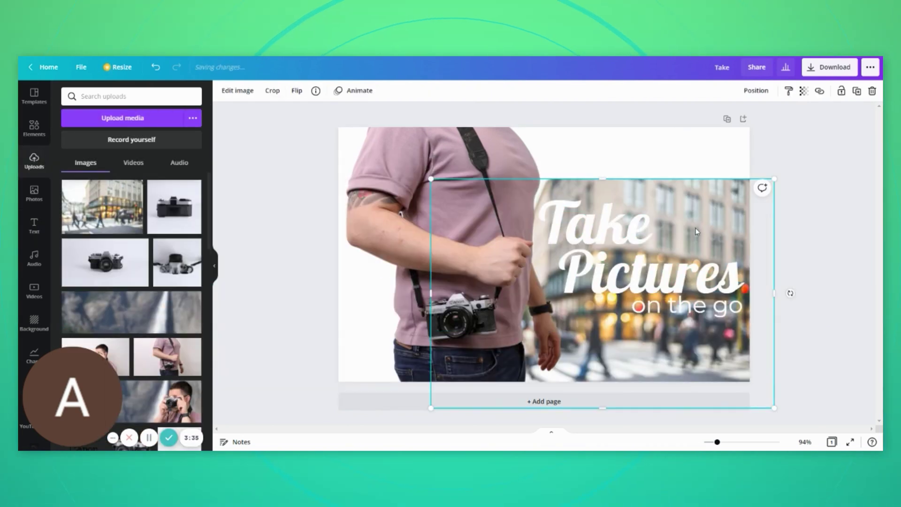
pyautogui.moveTo(696, 231); pyautogui.dragTo(547, 187)
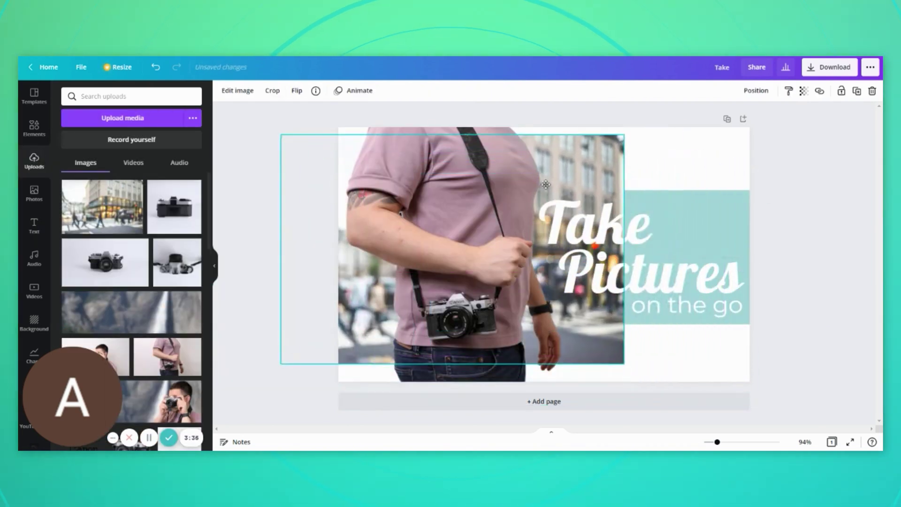
pyautogui.moveTo(627, 366); pyautogui.dragTo(695, 412)
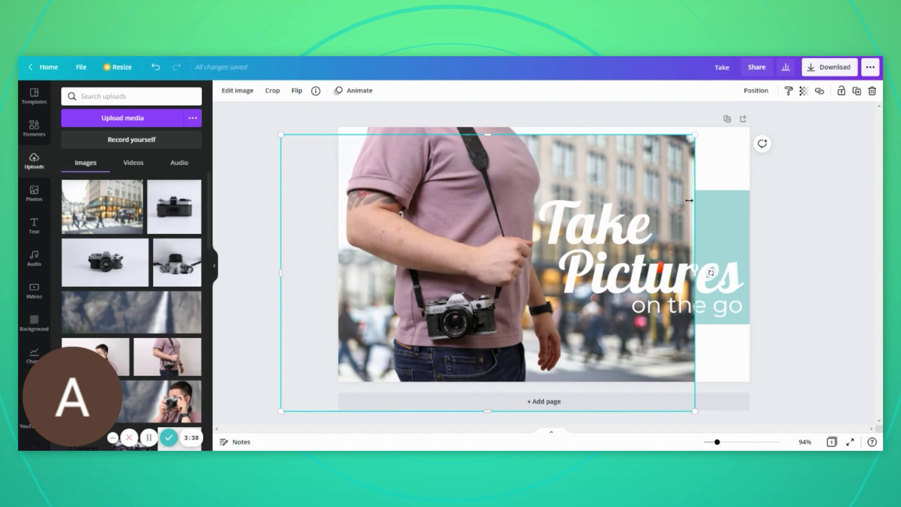
pyautogui.moveTo(695, 135); pyautogui.dragTo(709, 125)
# Bring the teal text box forward in front of the city photo
pyautogui.click(735, 223)
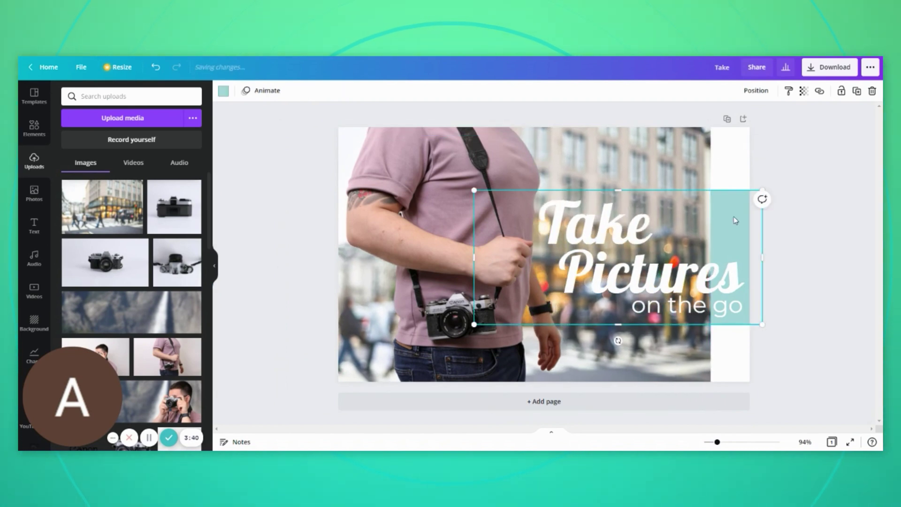
pyautogui.click(753, 92)
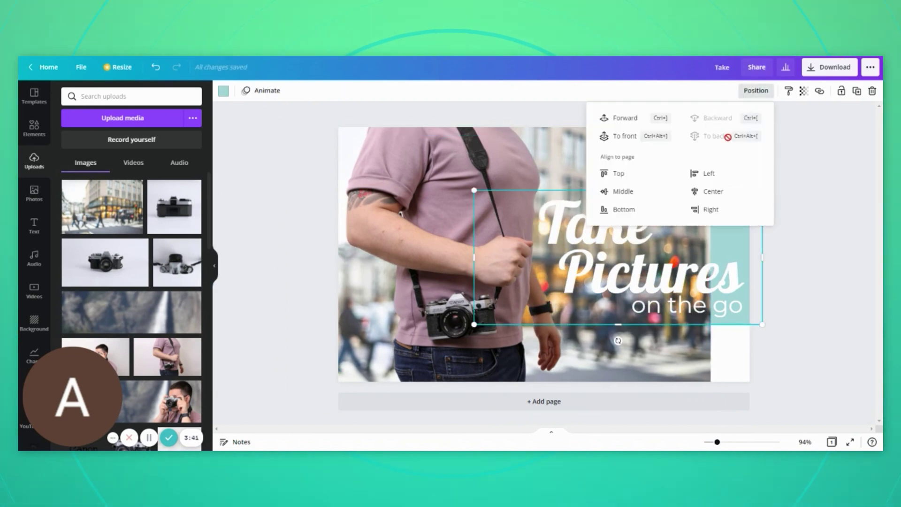
pyautogui.click(628, 137)
# Resize and reposition the city photo to cover the whole page
pyautogui.click(637, 356)
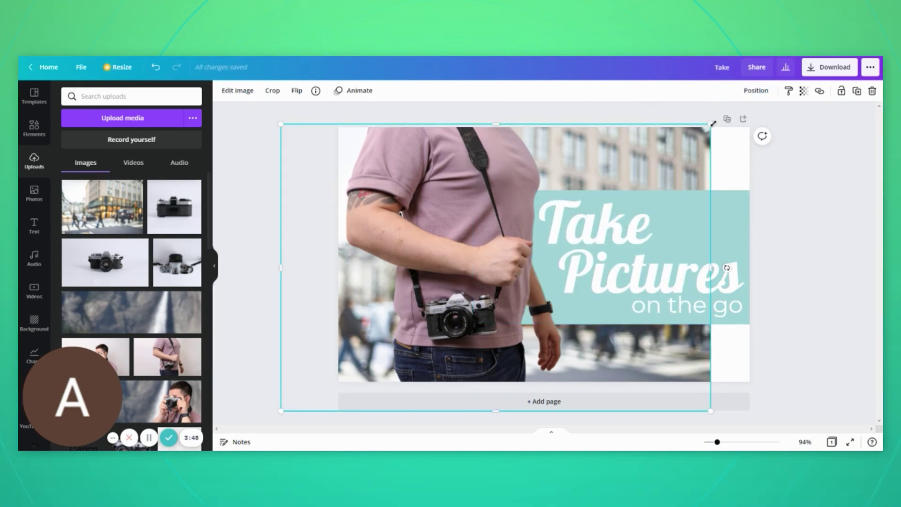
pyautogui.moveTo(713, 124); pyautogui.dragTo(757, 107)
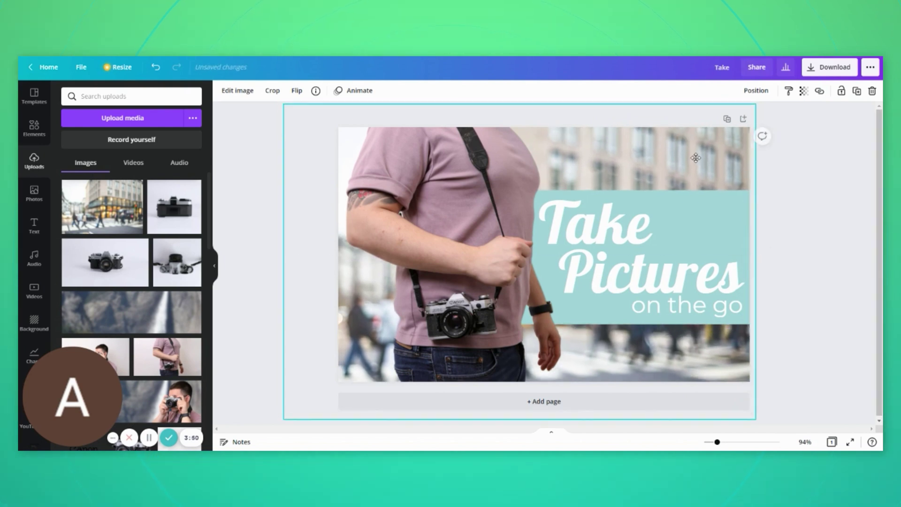
pyautogui.moveTo(696, 158)
pyautogui.mouseDown()
pyautogui.moveTo(702, 215)
pyautogui.moveTo(694, 140)
pyautogui.mouseUp()
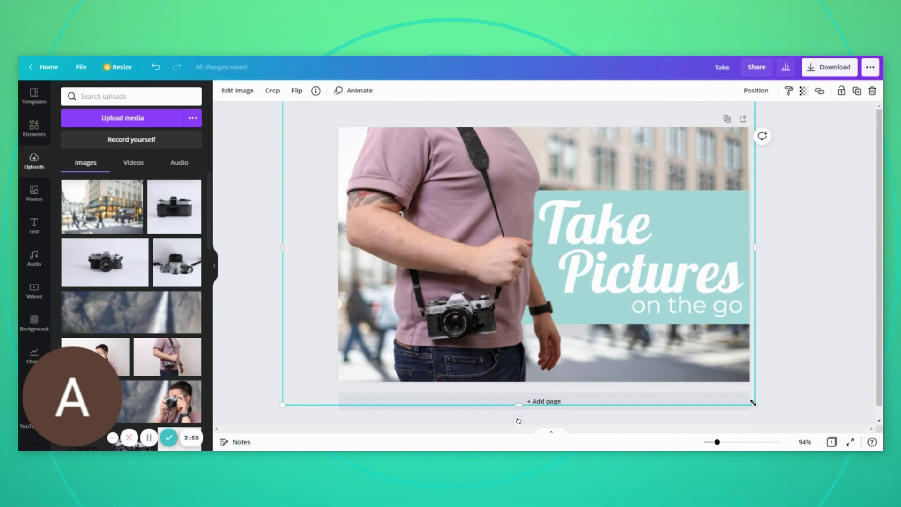
pyautogui.moveTo(755, 405); pyautogui.dragTo(854, 469)
pyautogui.moveTo(727, 370); pyautogui.dragTo(684, 292)
pyautogui.moveTo(806, 394); pyautogui.dragTo(687, 376)
pyautogui.hotkey('ctrl', 'z')
# Reframe the city background photo, shifting the image up and to the right
pyautogui.click(725, 350)
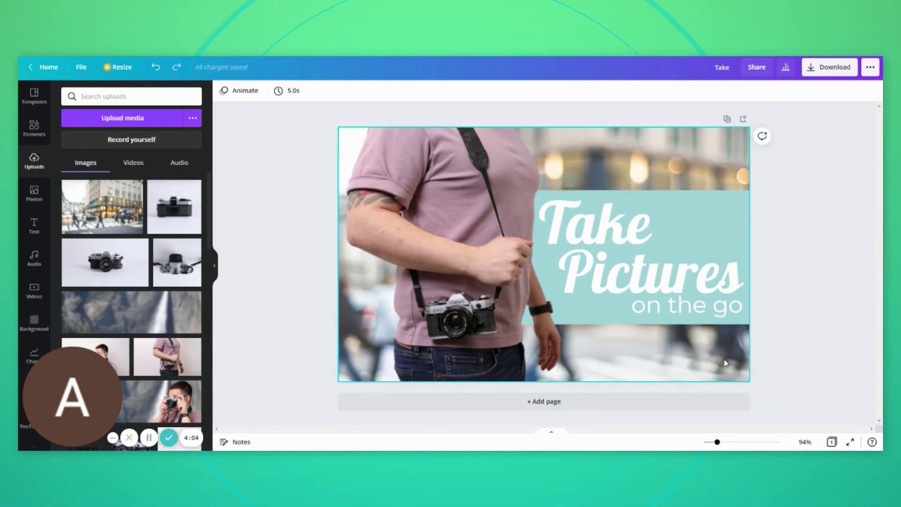
pyautogui.doubleClick(739, 372)
pyautogui.moveTo(740, 372); pyautogui.dragTo(737, 344)
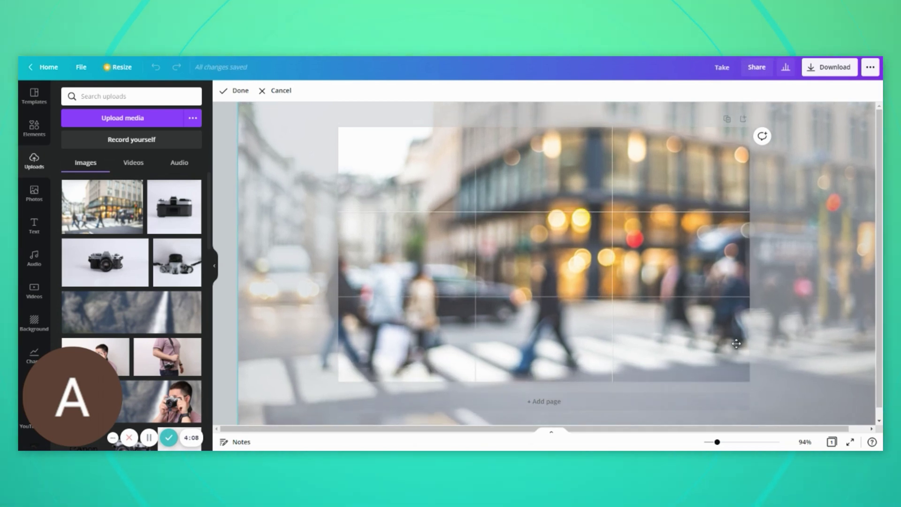
pyautogui.moveTo(737, 344); pyautogui.dragTo(831, 345)
pyautogui.click(257, 350)
pyautogui.click(613, 358)
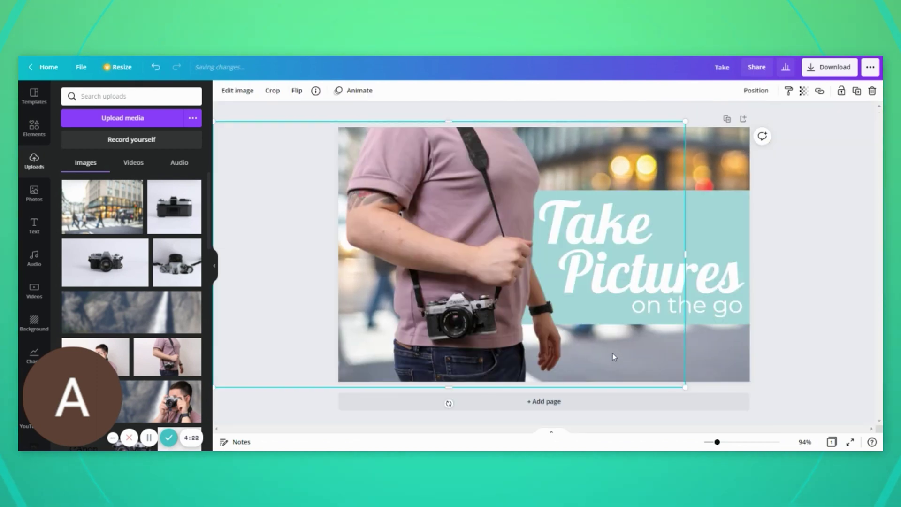
pyautogui.doubleClick(708, 362)
pyautogui.click(674, 370)
# Nudge 'on the go' slightly lower and choose the download file type
pyautogui.click(685, 305)
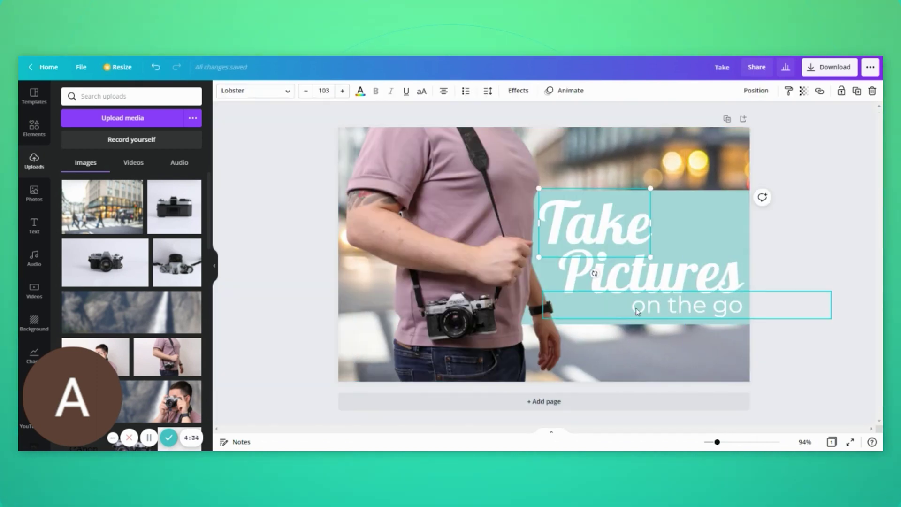
pyautogui.moveTo(685, 306); pyautogui.dragTo(685, 309)
pyautogui.click(798, 346)
pyautogui.click(829, 67)
pyautogui.click(760, 130)
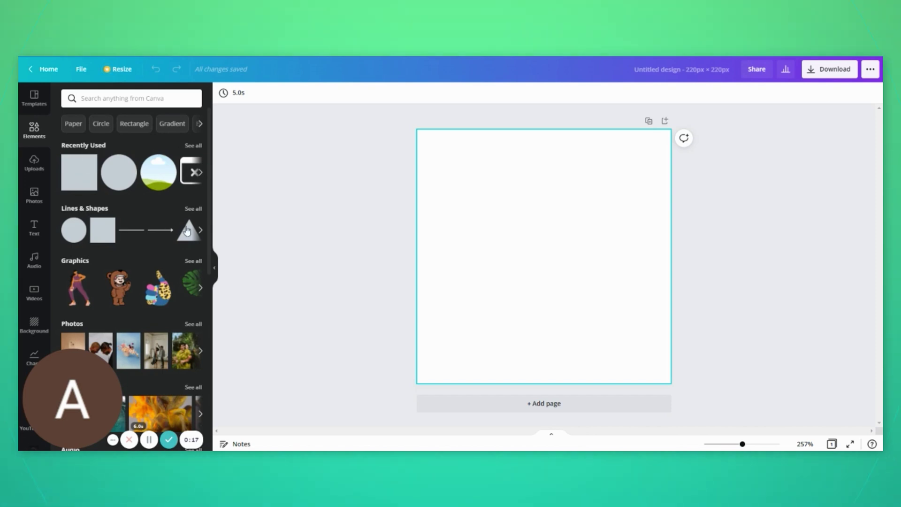
# Add a circle from the basic shapes to the page
pyautogui.click(201, 231)
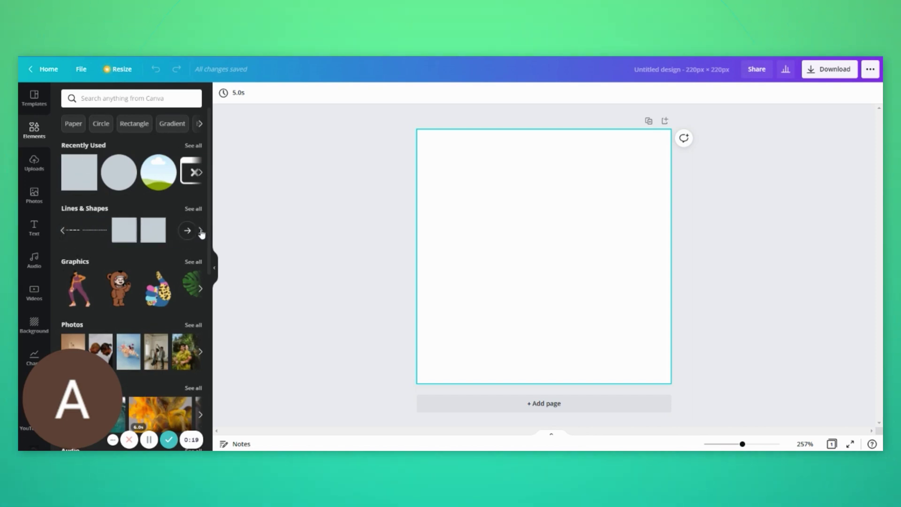
pyautogui.click(63, 231)
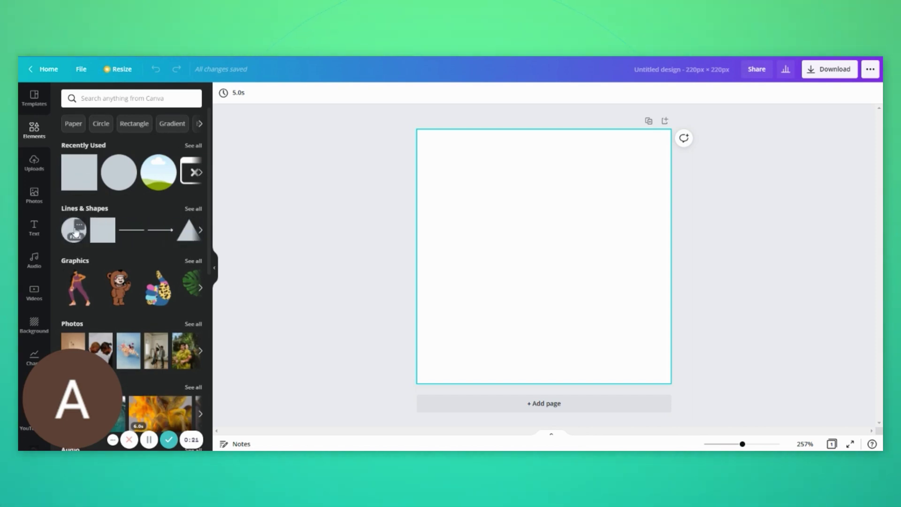
pyautogui.click(78, 225)
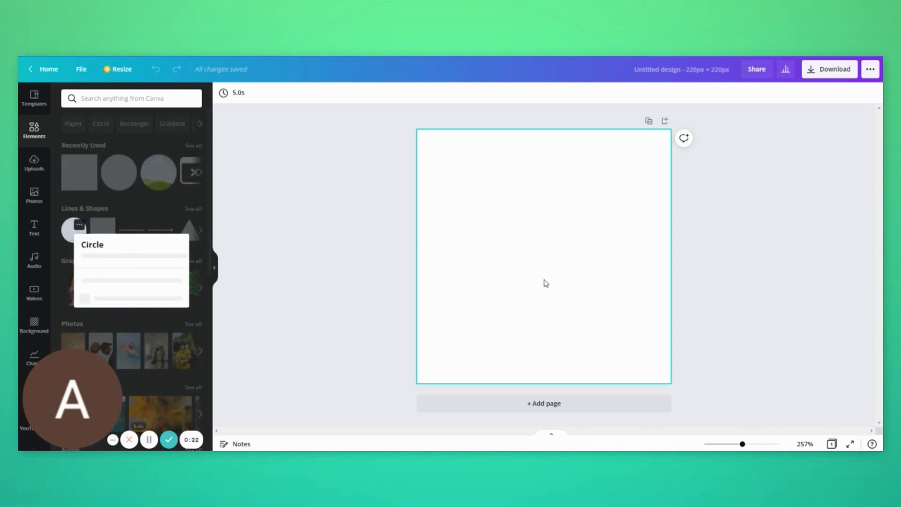
pyautogui.click(70, 239)
pyautogui.click(70, 239)
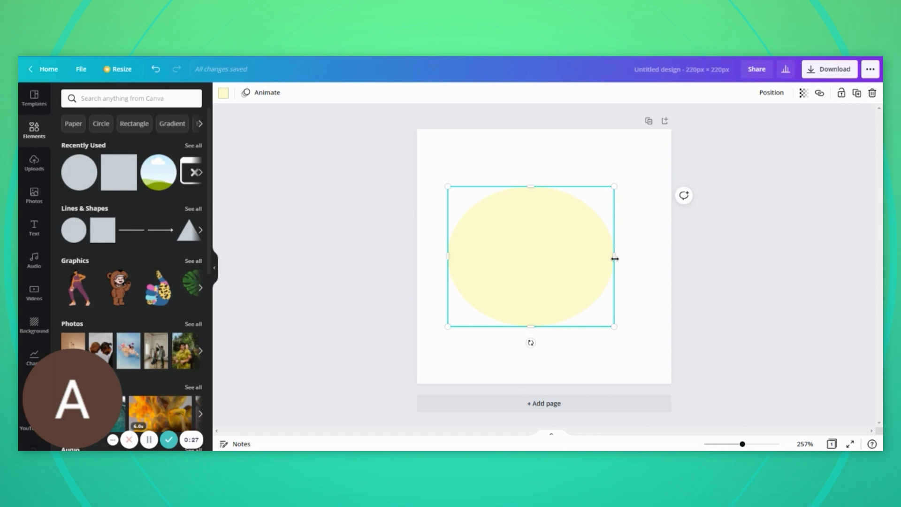
# Stretch the circle into a wide ellipse overhanging the page bottom and colour it light teal
pyautogui.moveTo(556, 275); pyautogui.dragTo(551, 355)
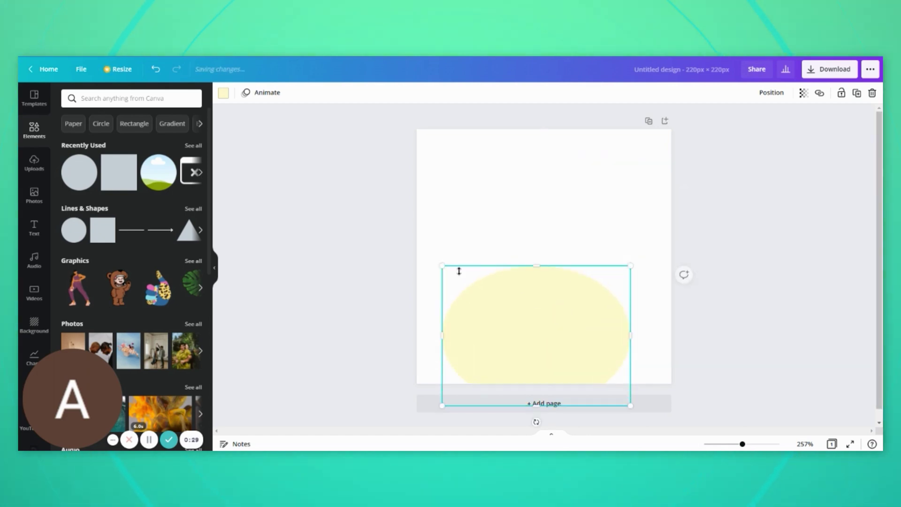
pyautogui.moveTo(444, 266); pyautogui.dragTo(287, 151)
pyautogui.moveTo(518, 278); pyautogui.dragTo(578, 390)
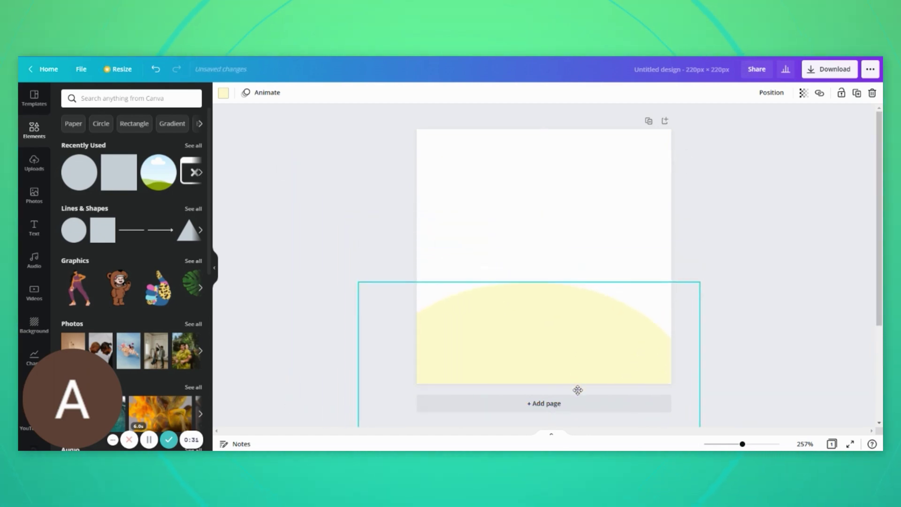
pyautogui.moveTo(564, 331); pyautogui.dragTo(575, 355)
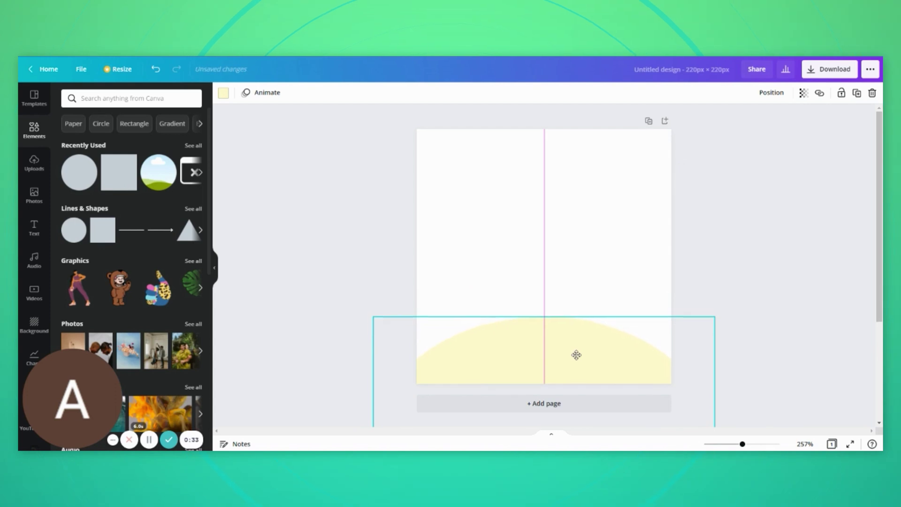
pyautogui.click(224, 93)
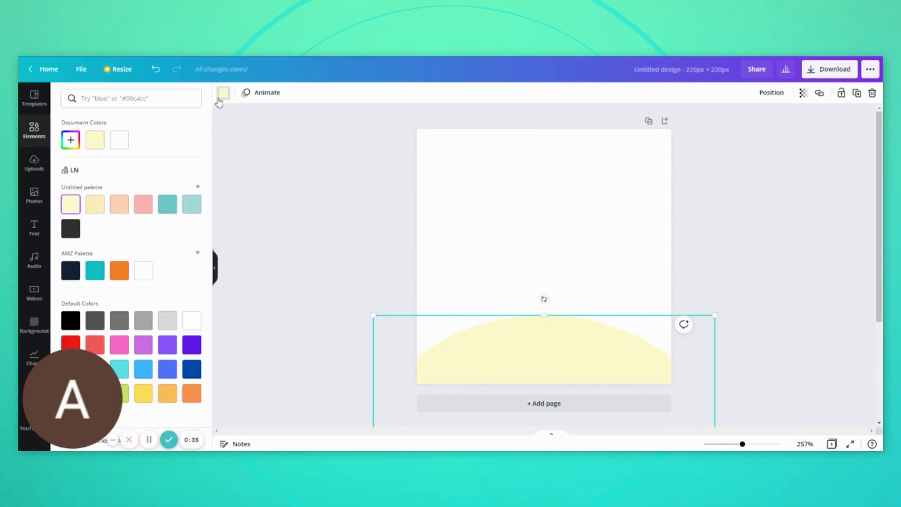
pyautogui.click(187, 206)
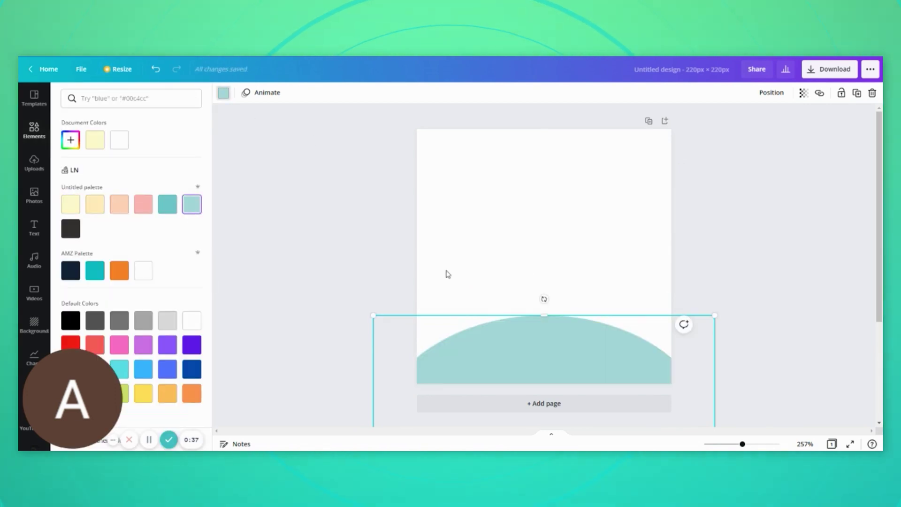
pyautogui.click(35, 129)
pyautogui.click(37, 239)
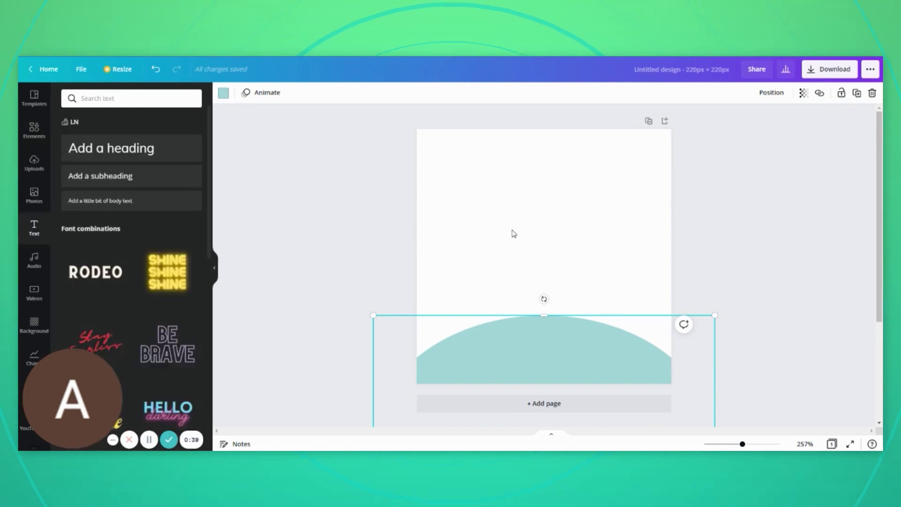
# Add a subheading reading '35mm SLR (Single-Lens-Reflex)'
pyautogui.click(115, 178)
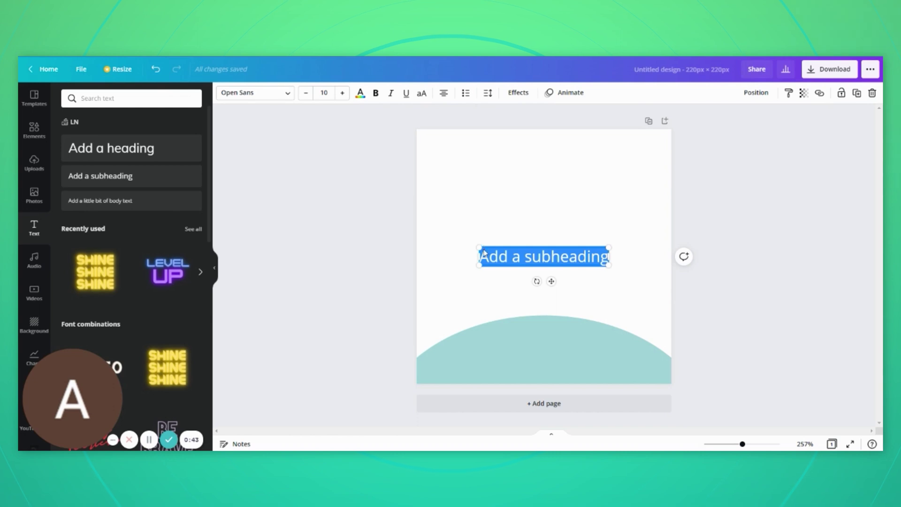
pyautogui.write('35mm SLR')
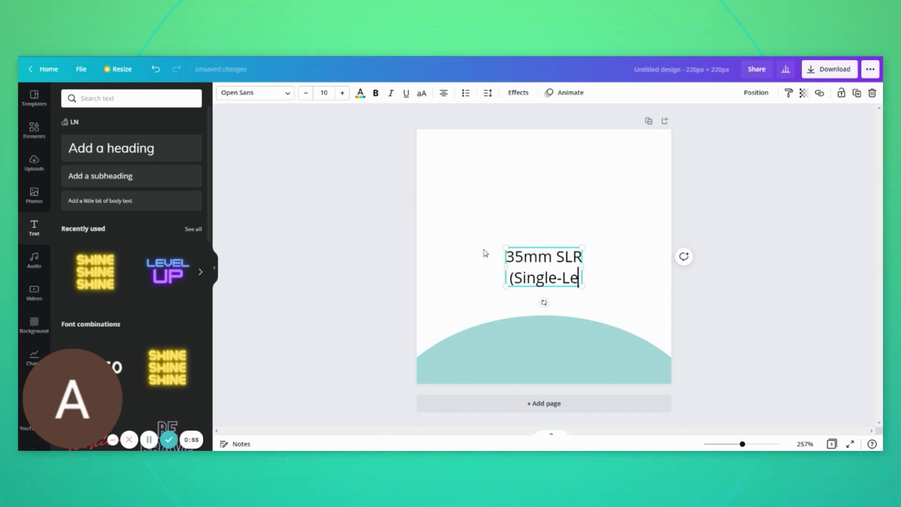
pyautogui.write(' (Single-Lens-Reflex)')
pyautogui.hotkey('ctrl', 'a')
pyautogui.click(488, 93)
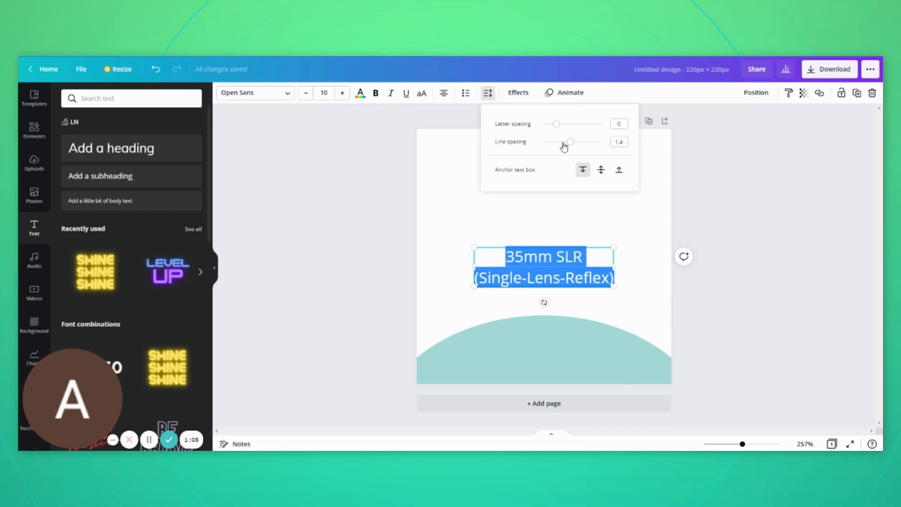
pyautogui.click(557, 228)
pyautogui.click(551, 267)
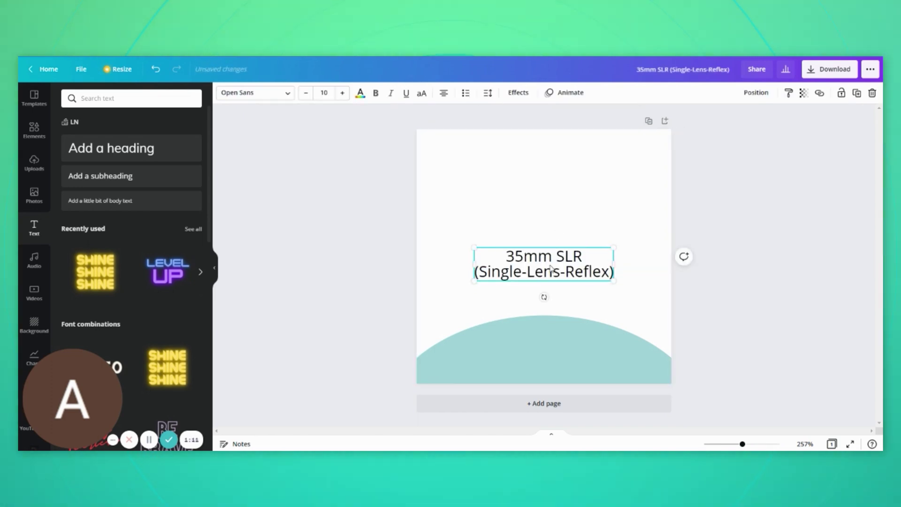
# Set the caption to Montserrat at size 12.6 on the teal band and colour it white
pyautogui.click(252, 94)
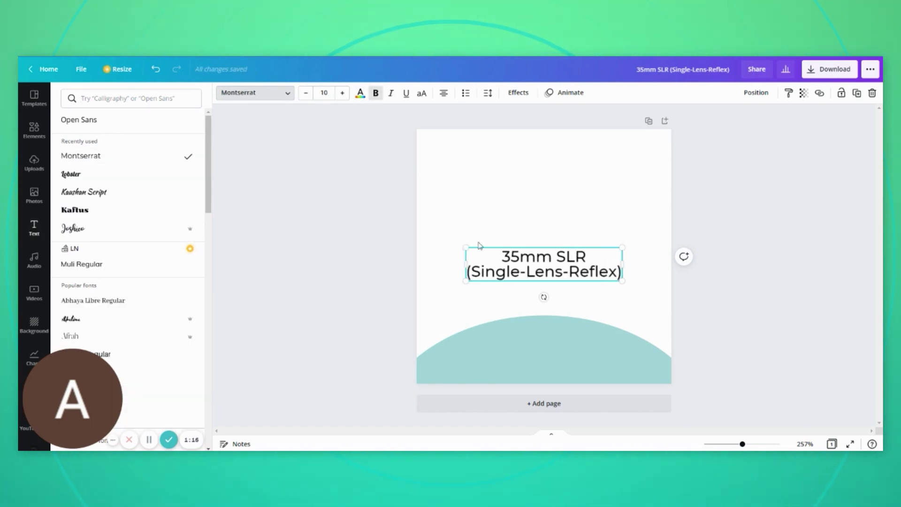
pyautogui.moveTo(466, 283); pyautogui.dragTo(451, 290)
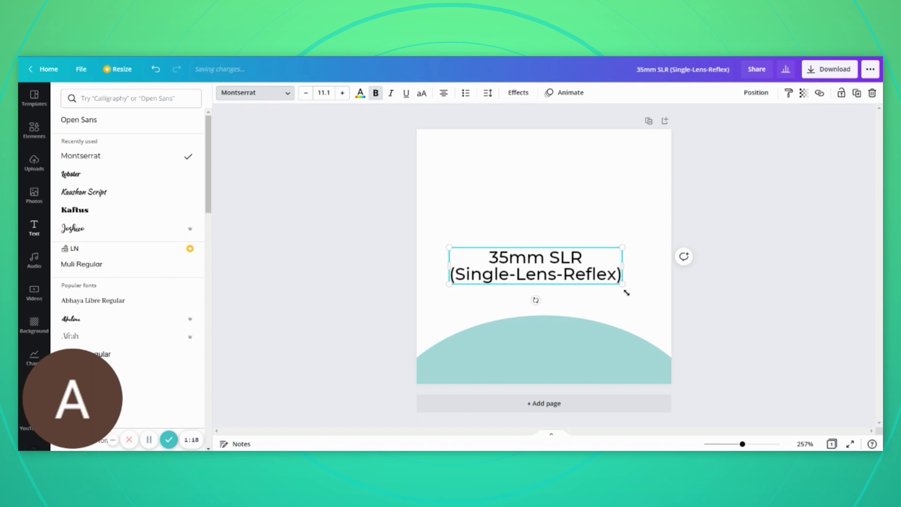
pyautogui.moveTo(622, 287); pyautogui.dragTo(612, 370)
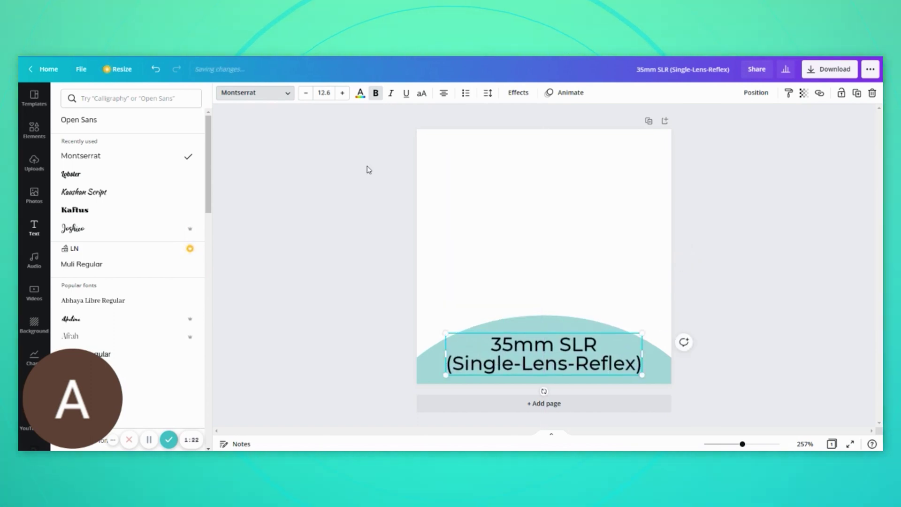
pyautogui.click(360, 93)
pyautogui.click(143, 139)
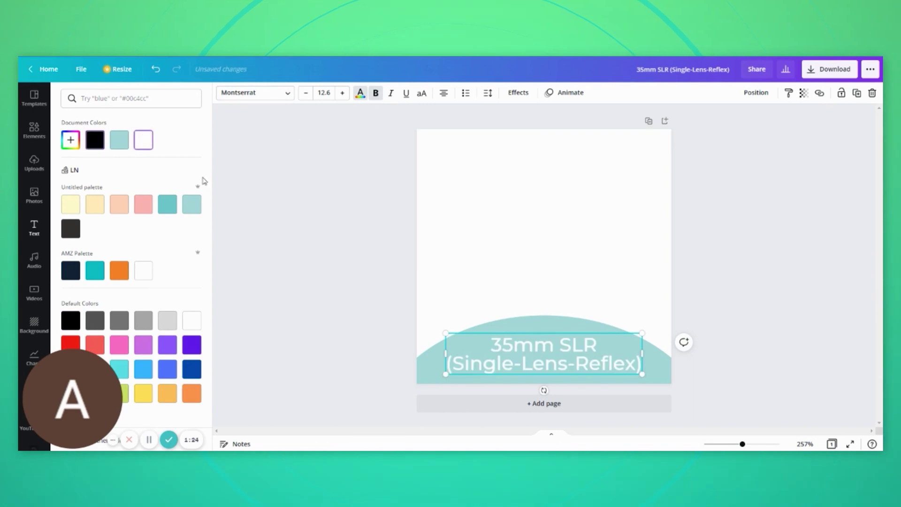
pyautogui.press('Escape')
pyautogui.click(510, 261)
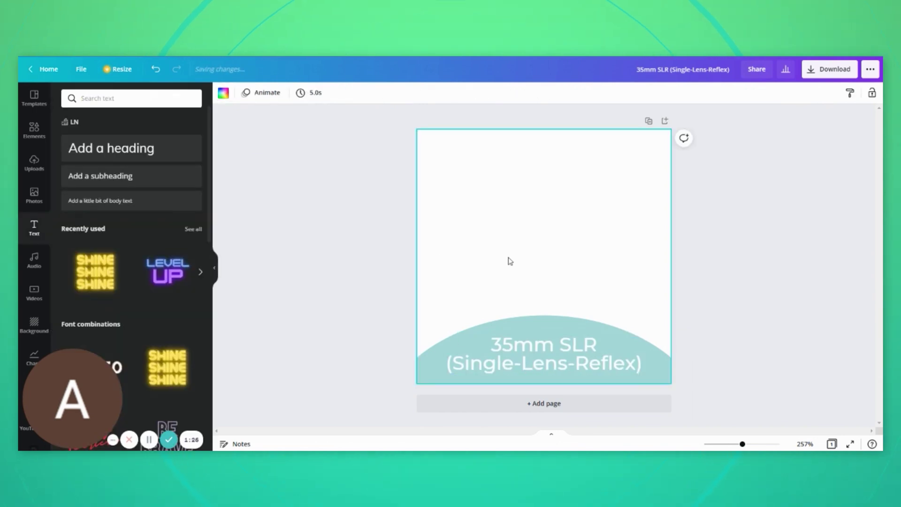
# Place the uploaded close-up Canon camera photo and enlarge it to fill the page
pyautogui.click(34, 162)
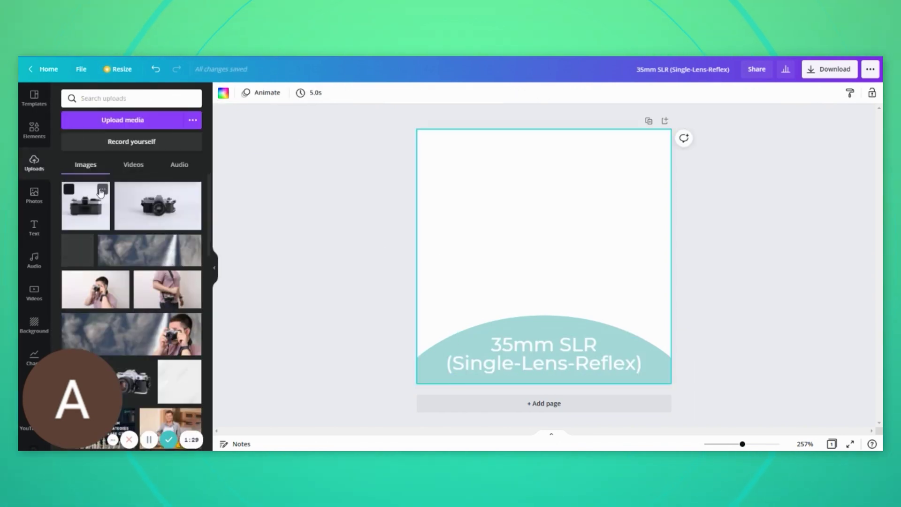
pyautogui.click(159, 206)
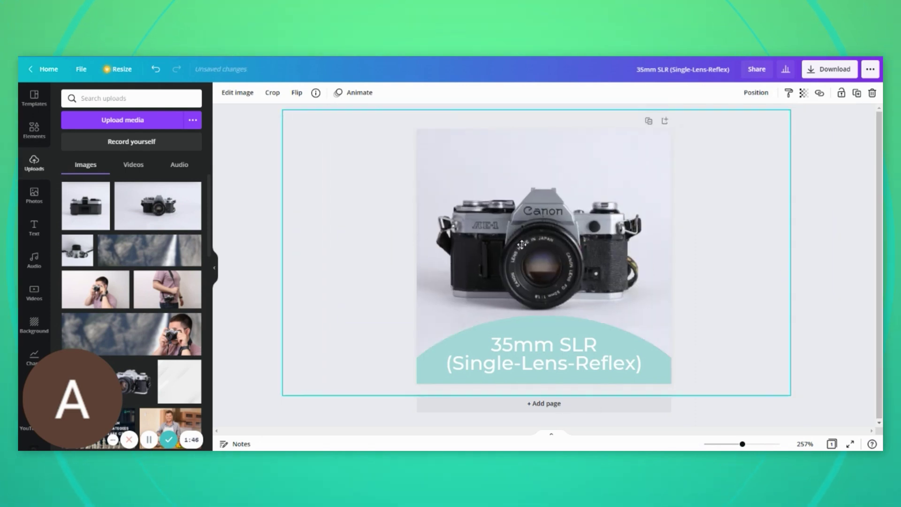
pyautogui.moveTo(791, 395); pyautogui.dragTo(819, 428)
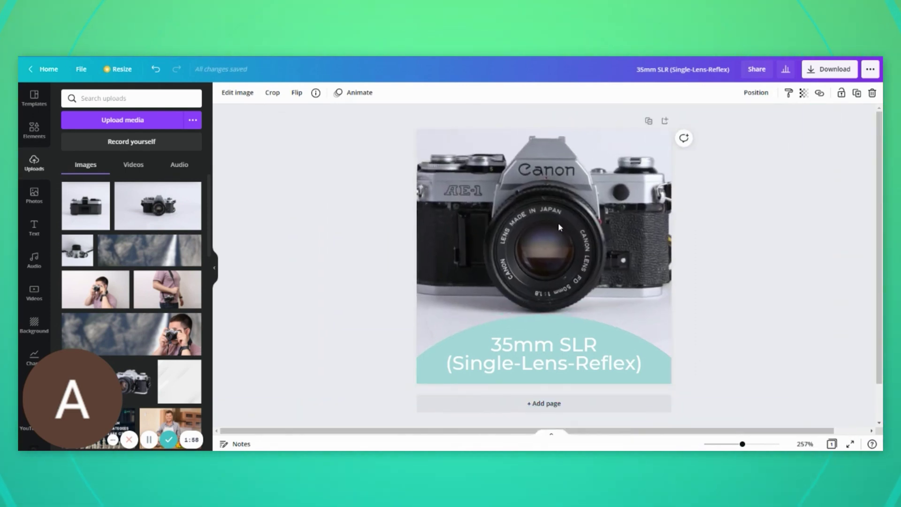
pyautogui.moveTo(559, 222); pyautogui.dragTo(558, 204)
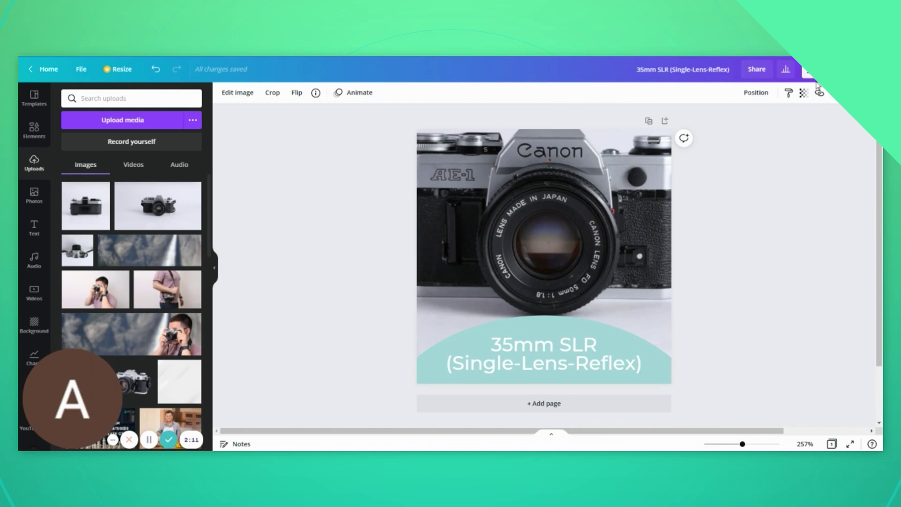